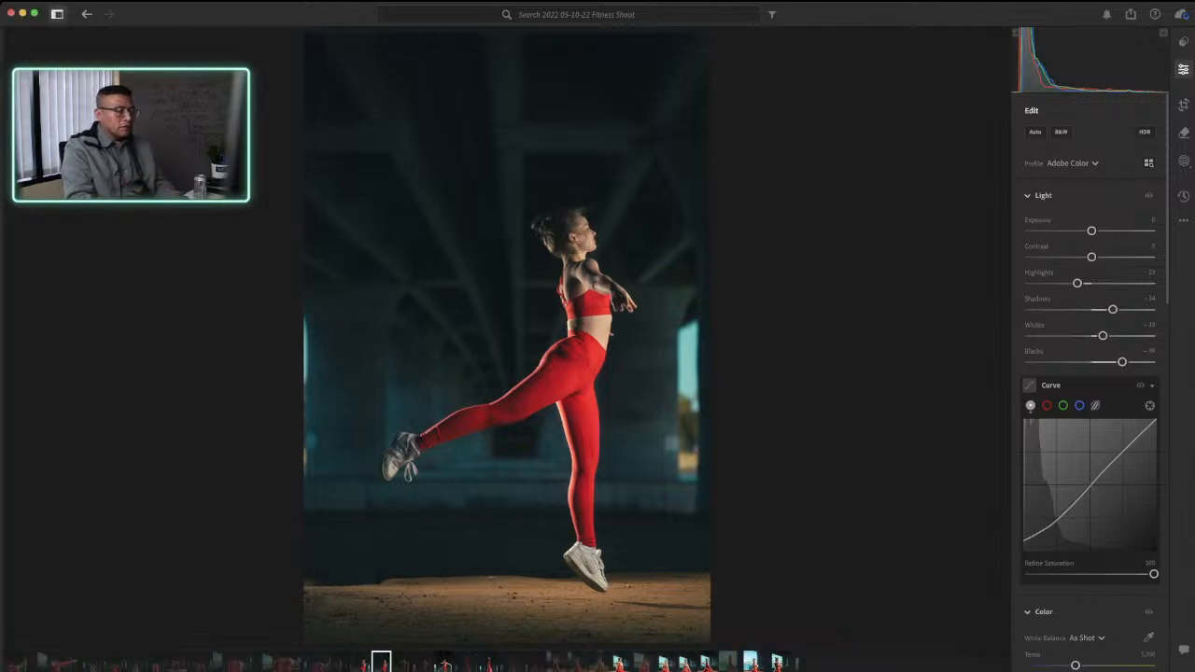
# Step: Open the Community page and browse its daily inspiration and featured edits
pyautogui.click(57, 14)
pyautogui.scroll(10, 106, 439)
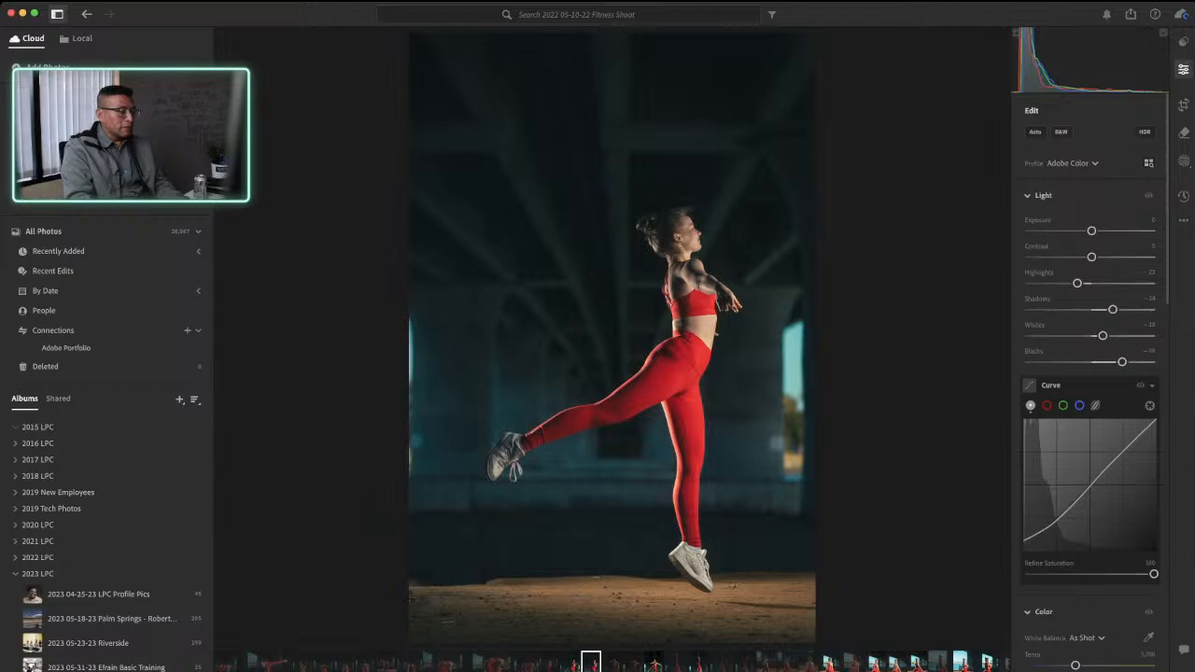
pyautogui.click(56, 140)
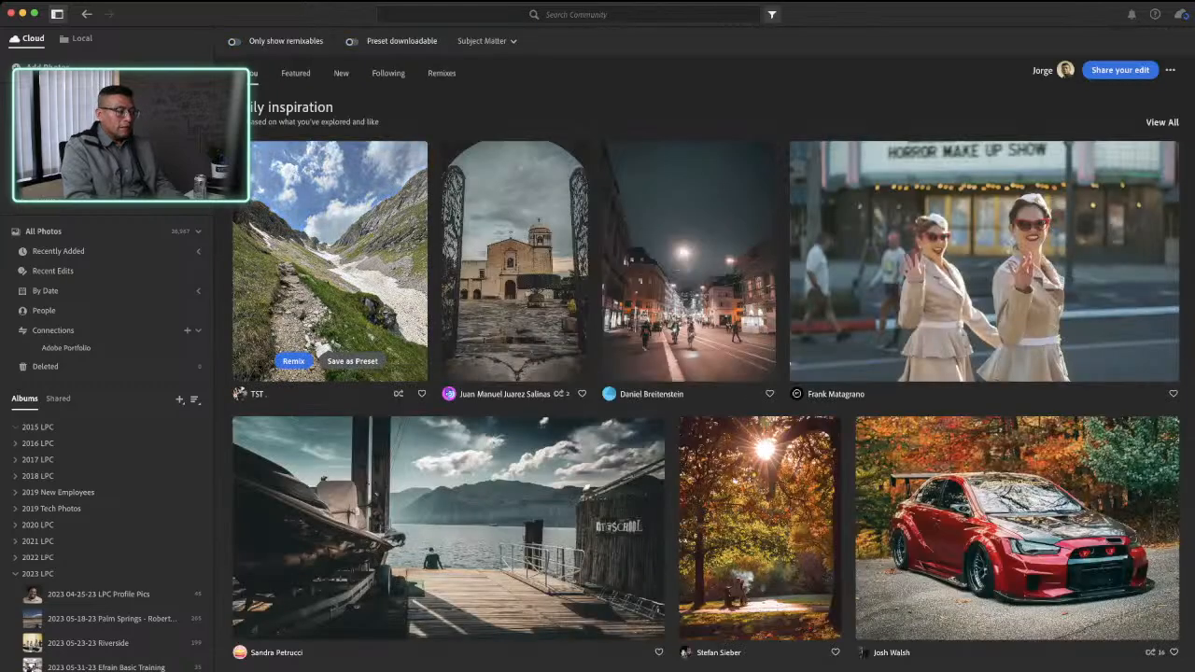
pyautogui.scroll(-6, 318, 355)
pyautogui.scroll(5, 707, 381)
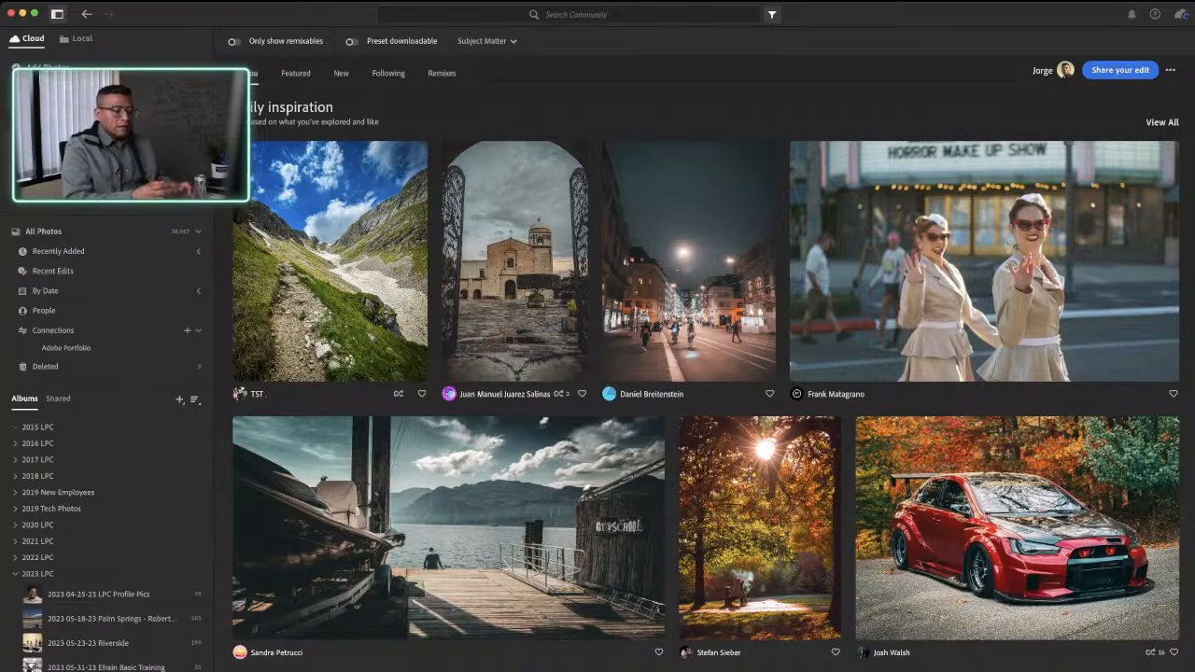
pyautogui.scroll(-2, 515, 280)
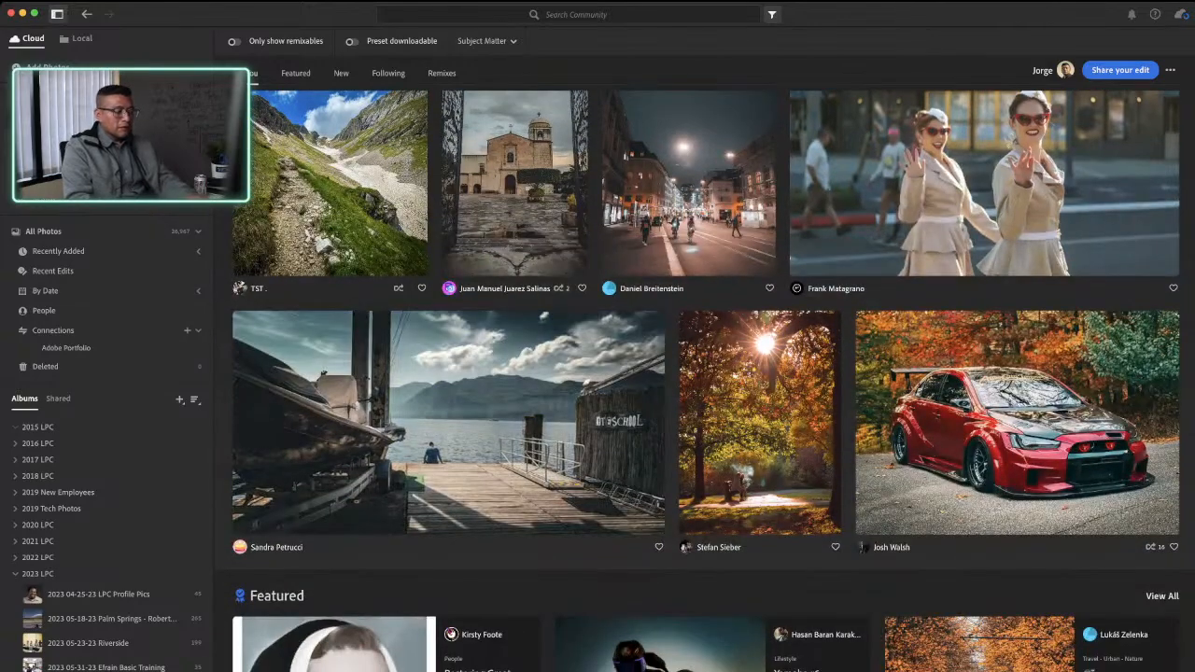
pyautogui.scroll(-1, 448, 421)
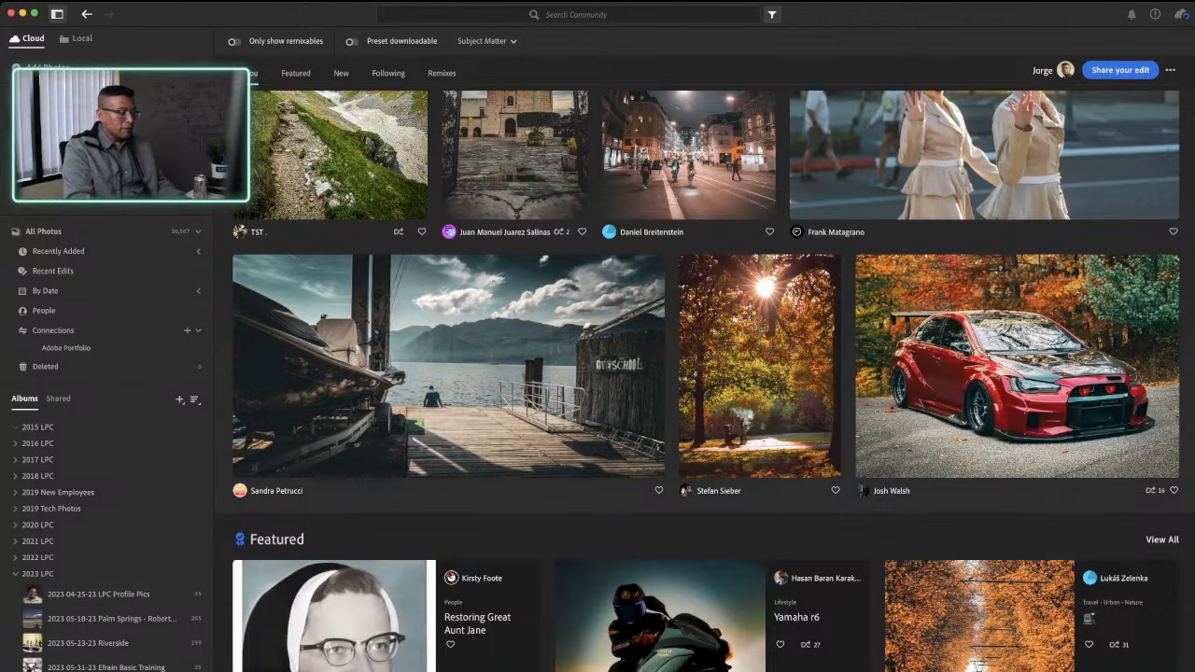
# Step: Return to the fitness shoot and select the unedited photo of the woman leaping with arms spread, with the sidebar hidden
pyautogui.click(86, 14)
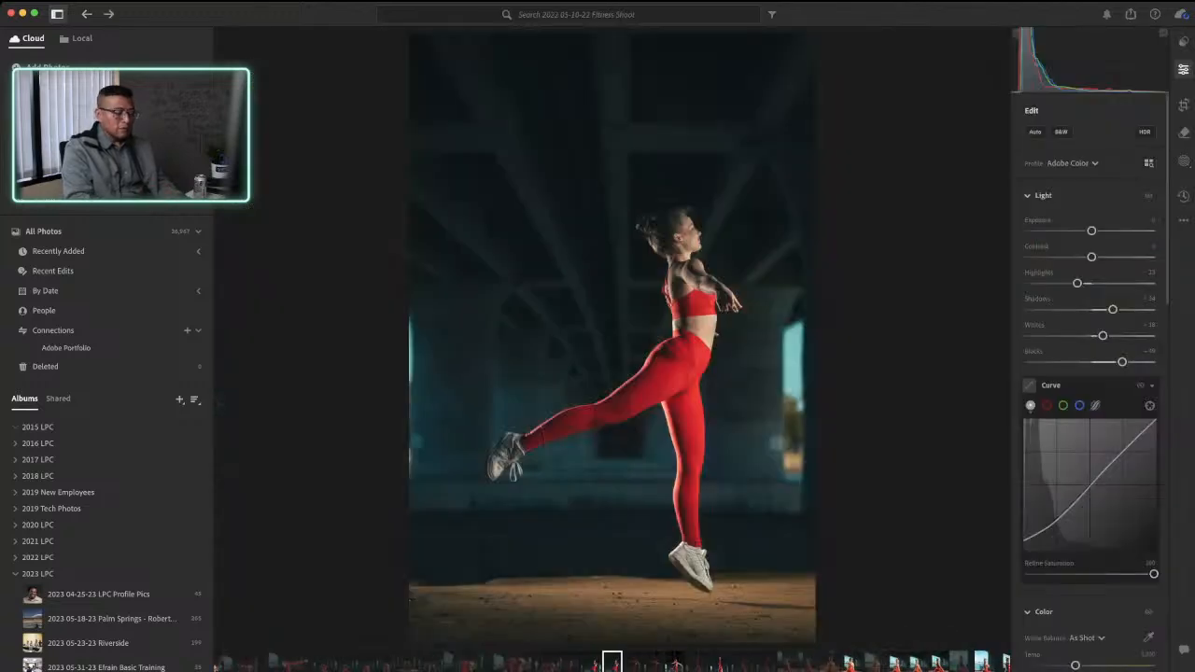
pyautogui.press('Right')
pyautogui.press('Right')
pyautogui.press('Right')
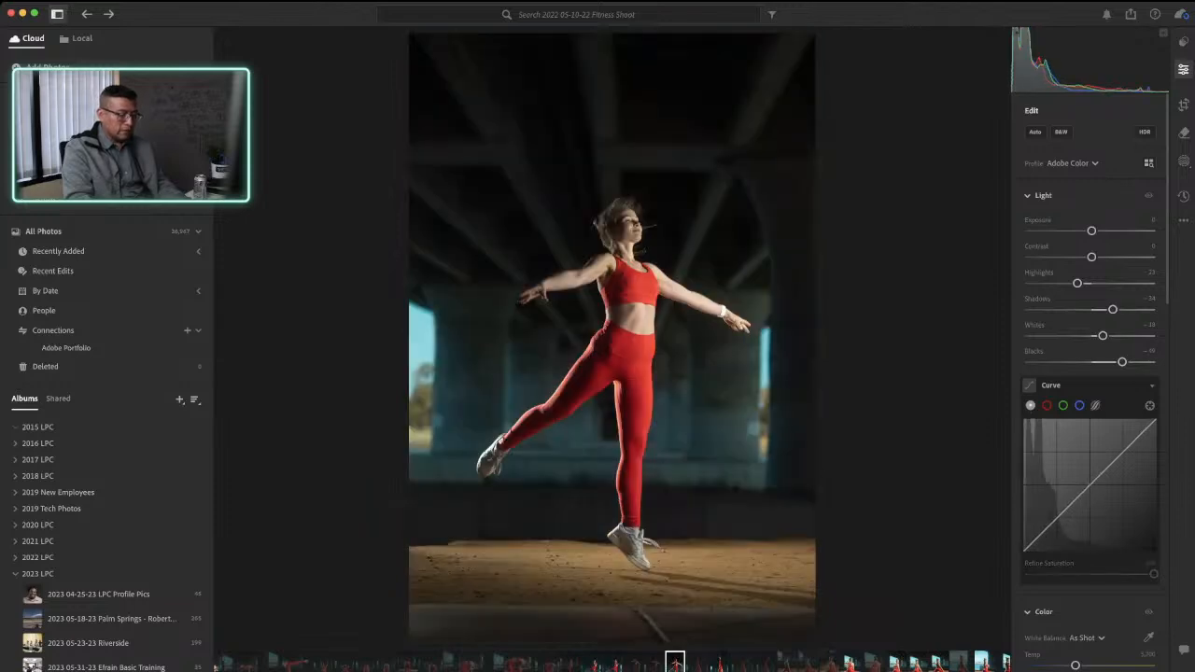
pyautogui.press('Left')
pyautogui.press('Left')
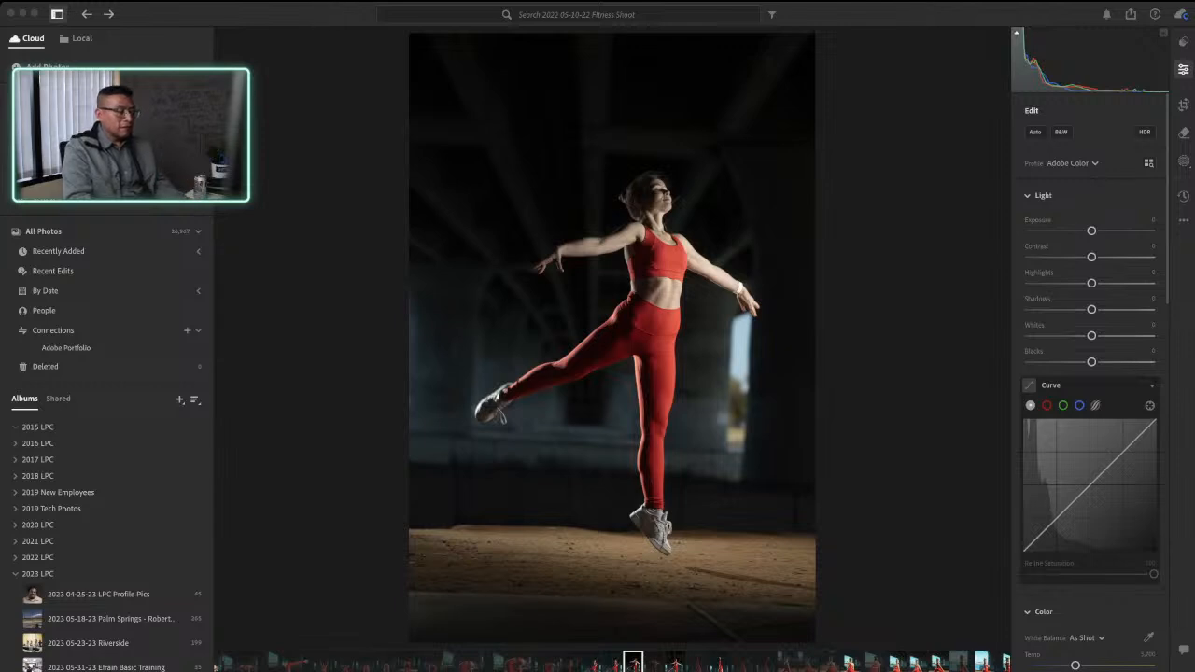
pyautogui.click(57, 14)
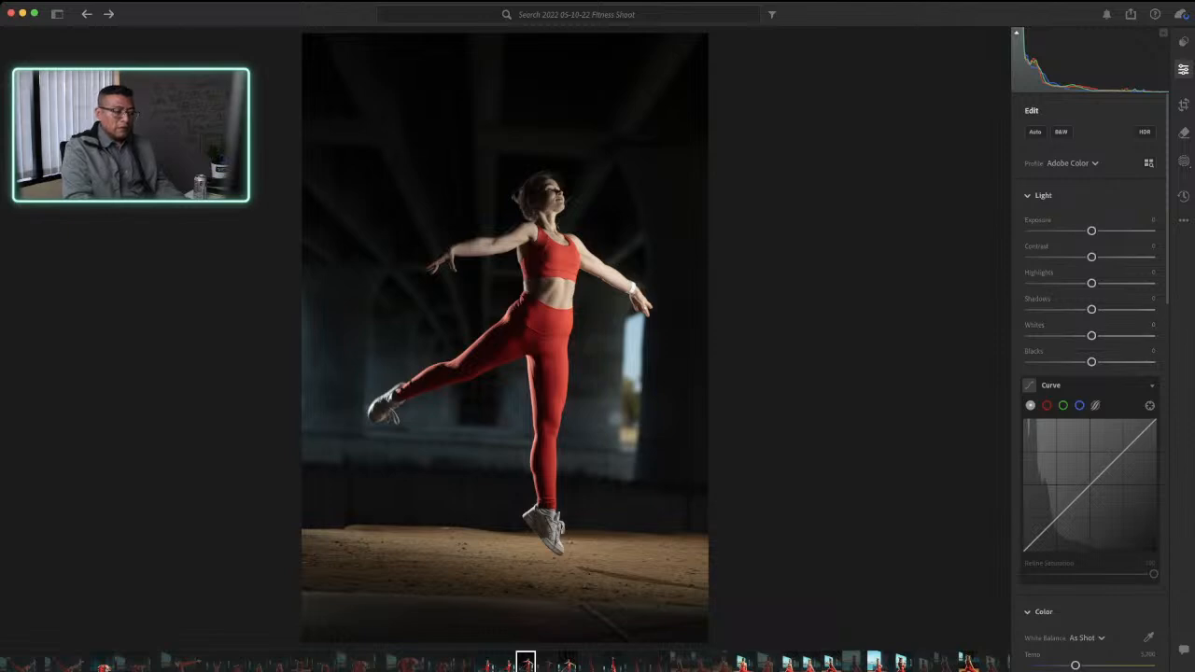
# Step: Raise the photo's exposure to +1.01
pyautogui.click(1039, 195)
pyautogui.click(1039, 195)
pyautogui.scroll(-5, 1037, 354)
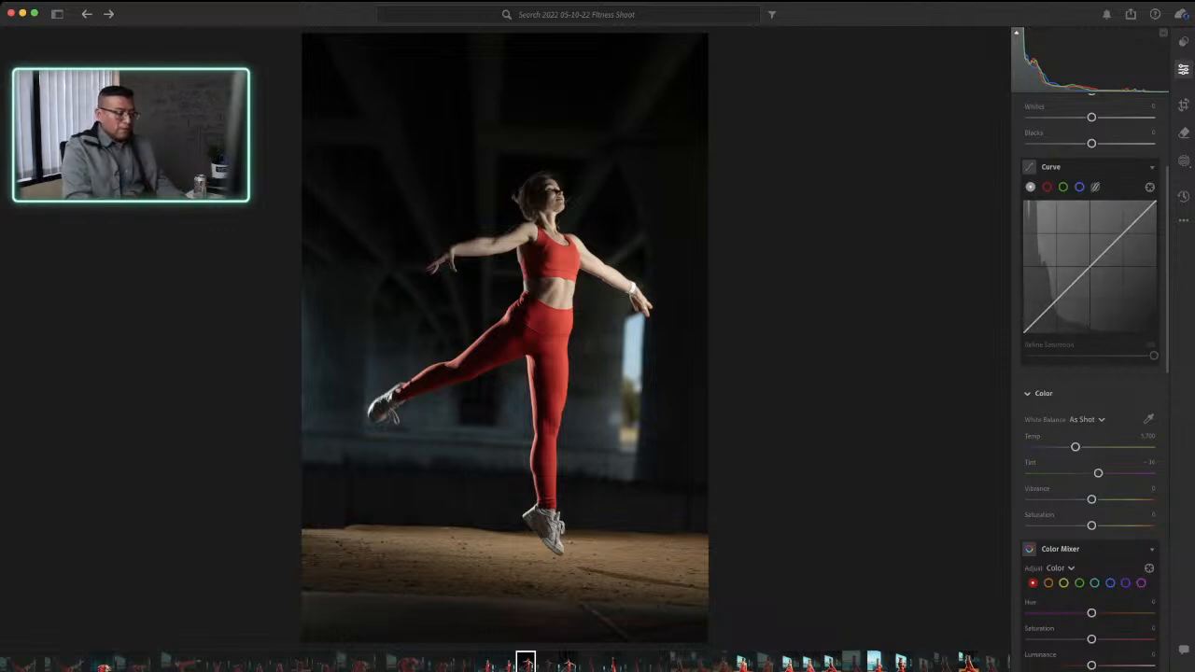
pyautogui.scroll(5, 1090, 280)
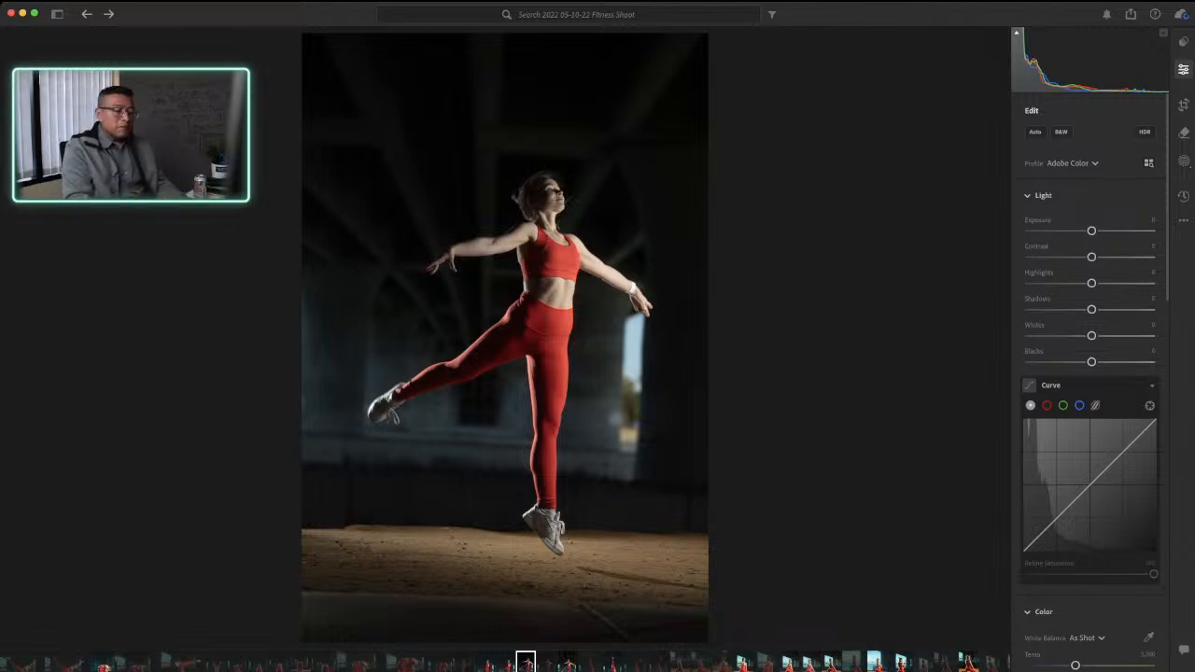
pyautogui.press('j')
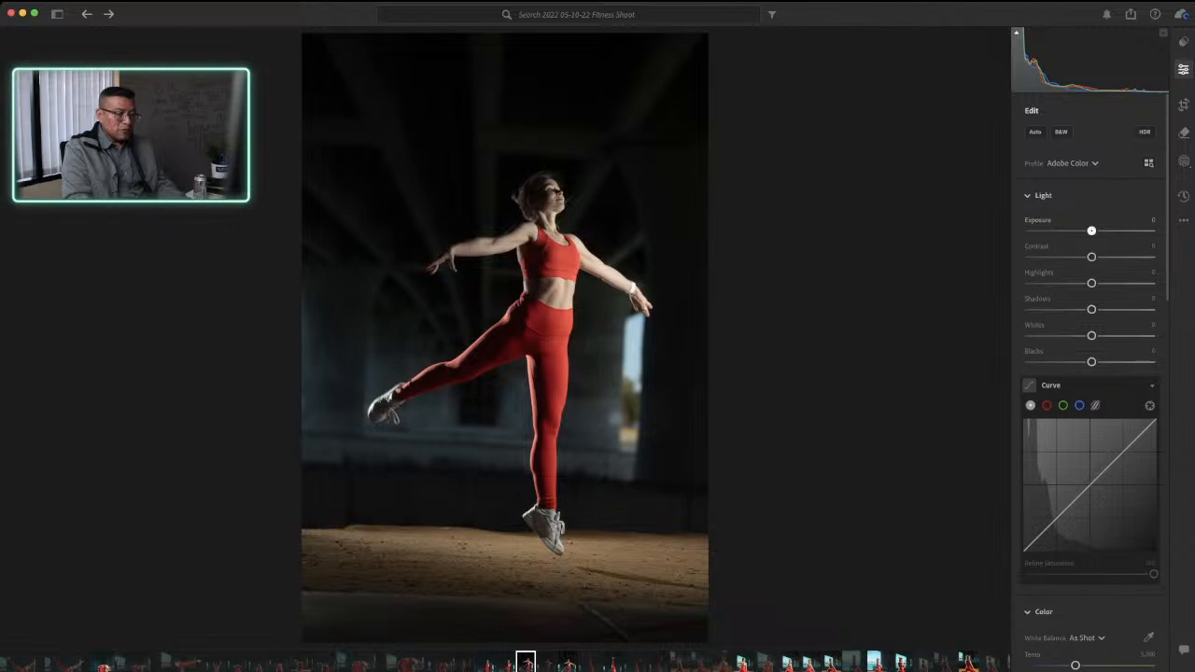
pyautogui.moveTo(1092, 231); pyautogui.dragTo(1155, 231)
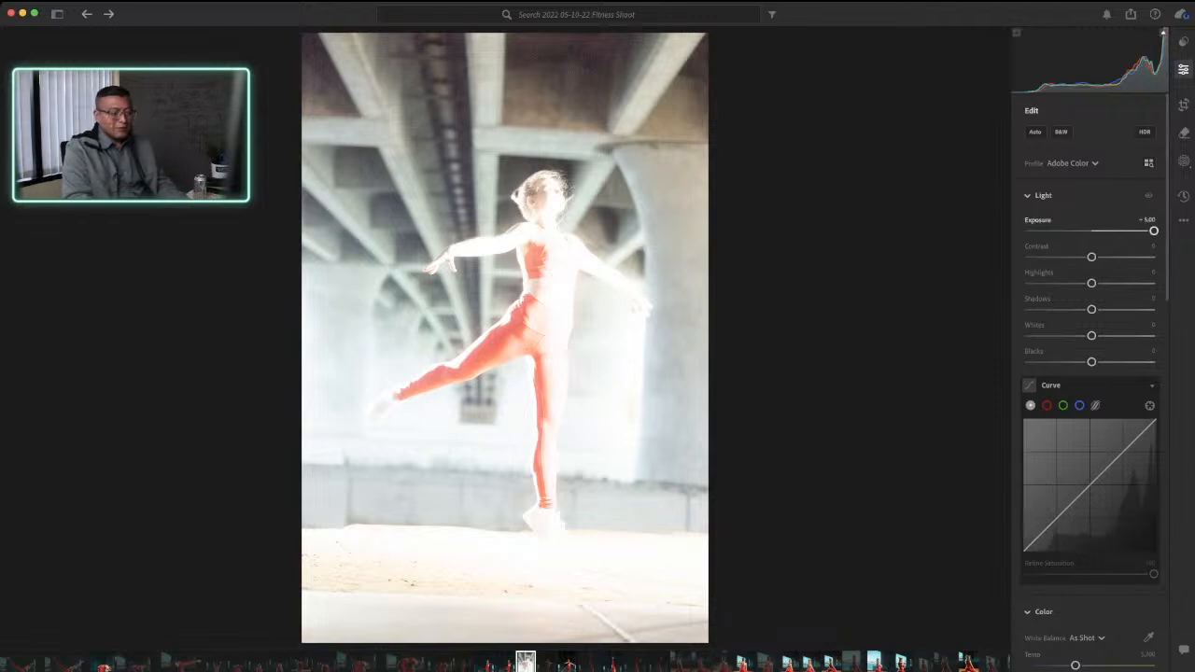
pyautogui.moveTo(1155, 231); pyautogui.dragTo(1104, 230)
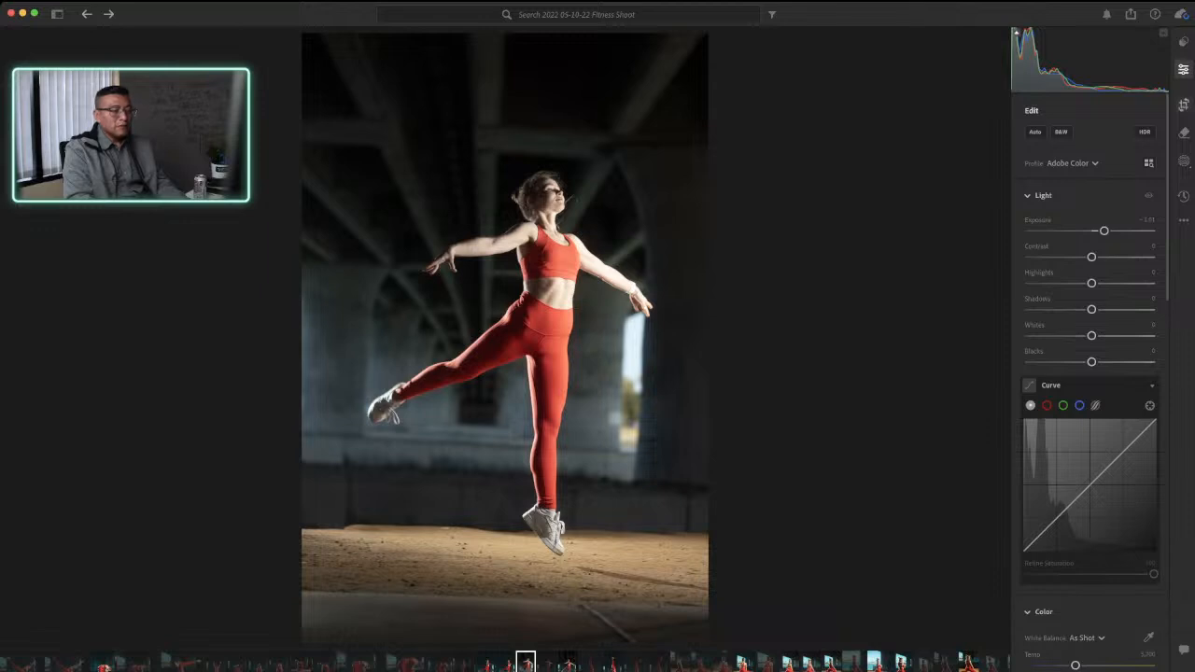
# Step: Straighten the photo to about -2.6° and crop out the pavement strip along its lower edge, keeping the 2 x 3 aspect ratio
pyautogui.click(1183, 104)
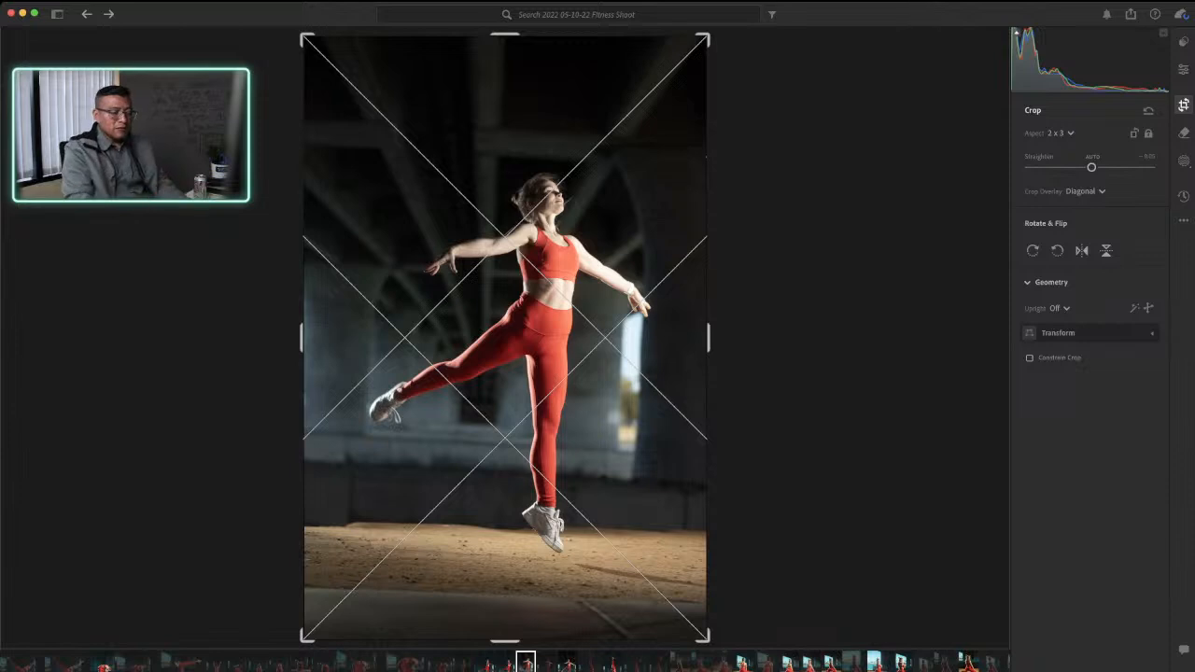
pyautogui.press('Right')
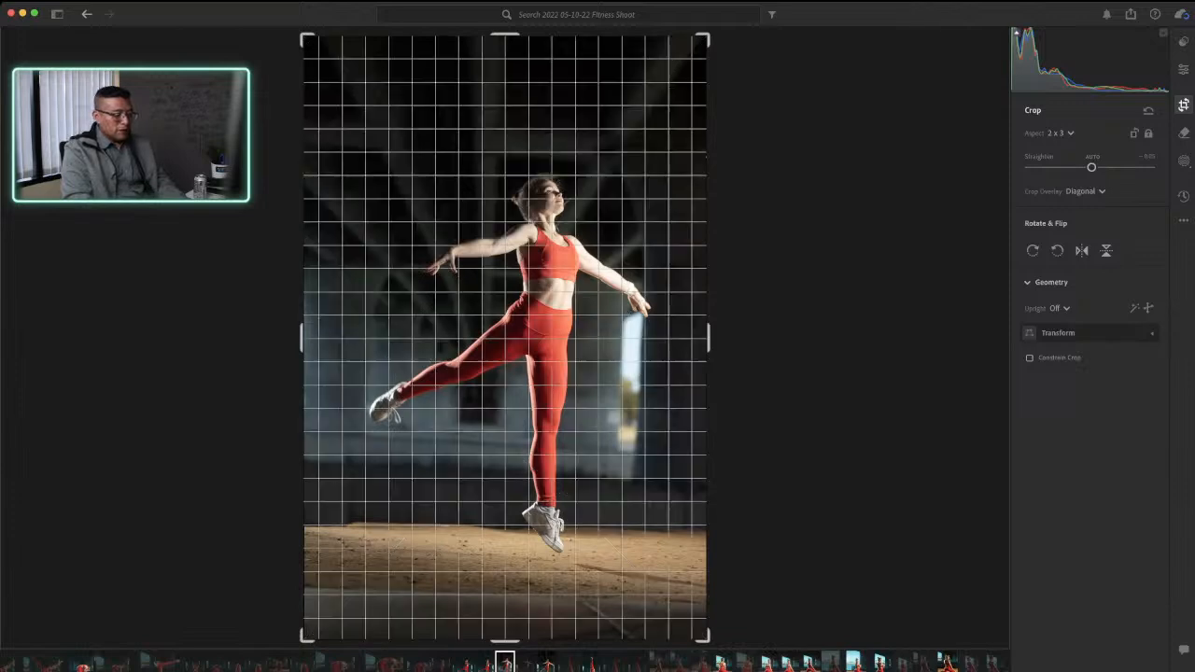
pyautogui.moveTo(1092, 168); pyautogui.dragTo(1088, 167)
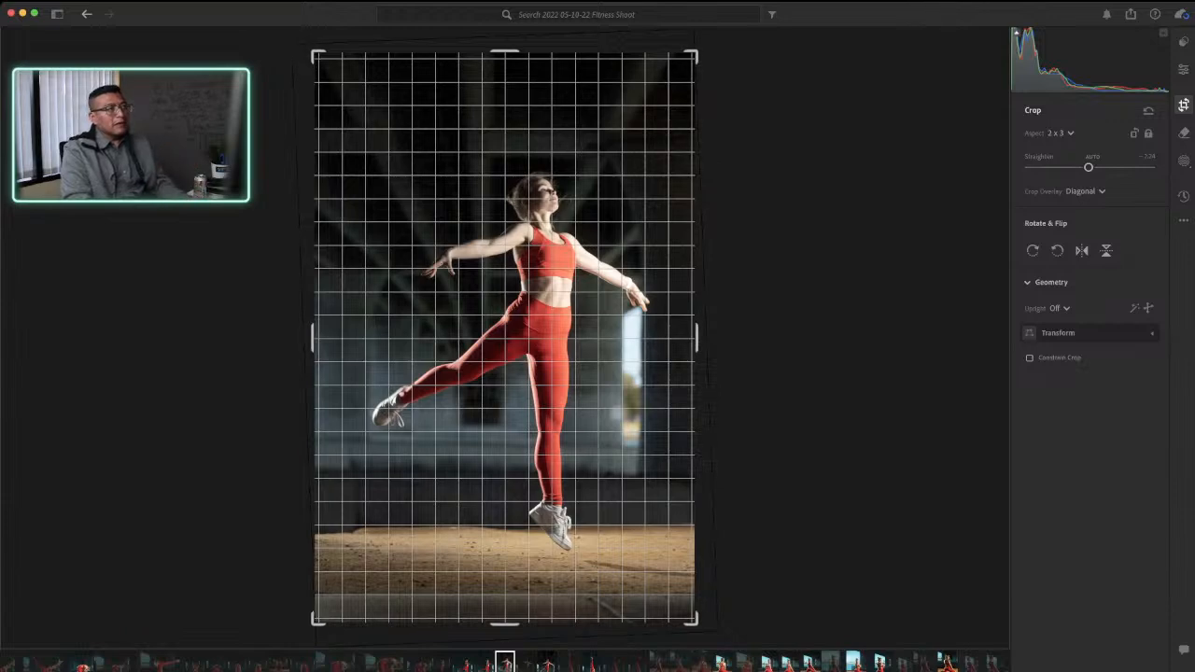
pyautogui.moveTo(1089, 167); pyautogui.dragTo(1088, 167)
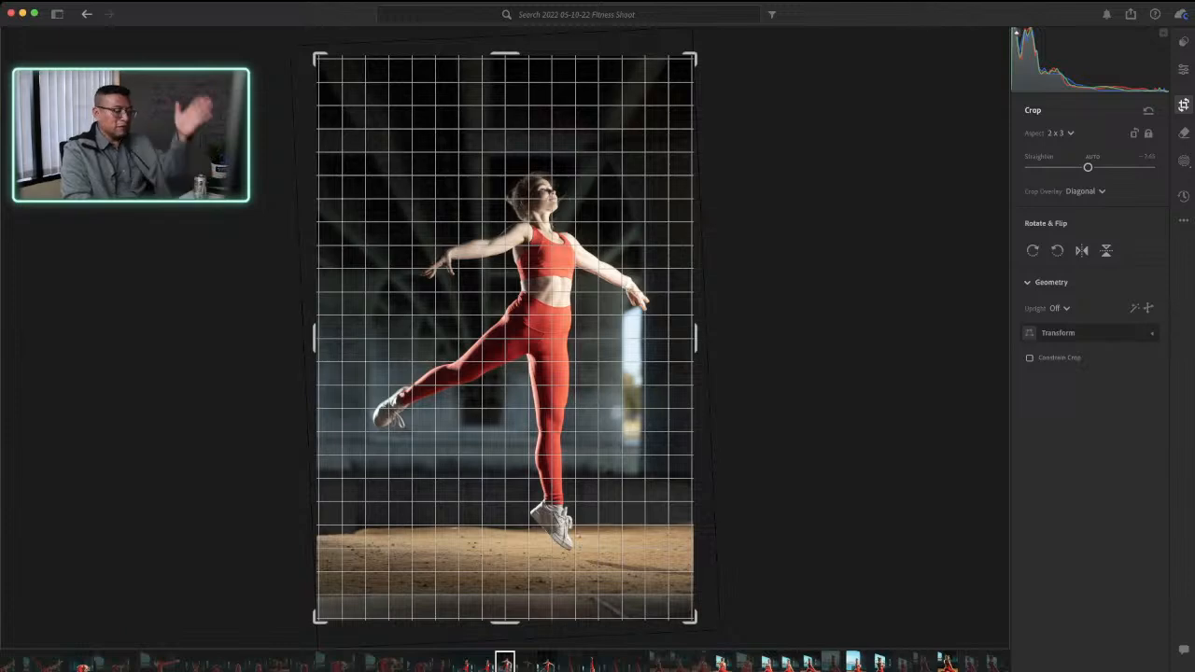
pyautogui.moveTo(1088, 167); pyautogui.dragTo(1088, 167)
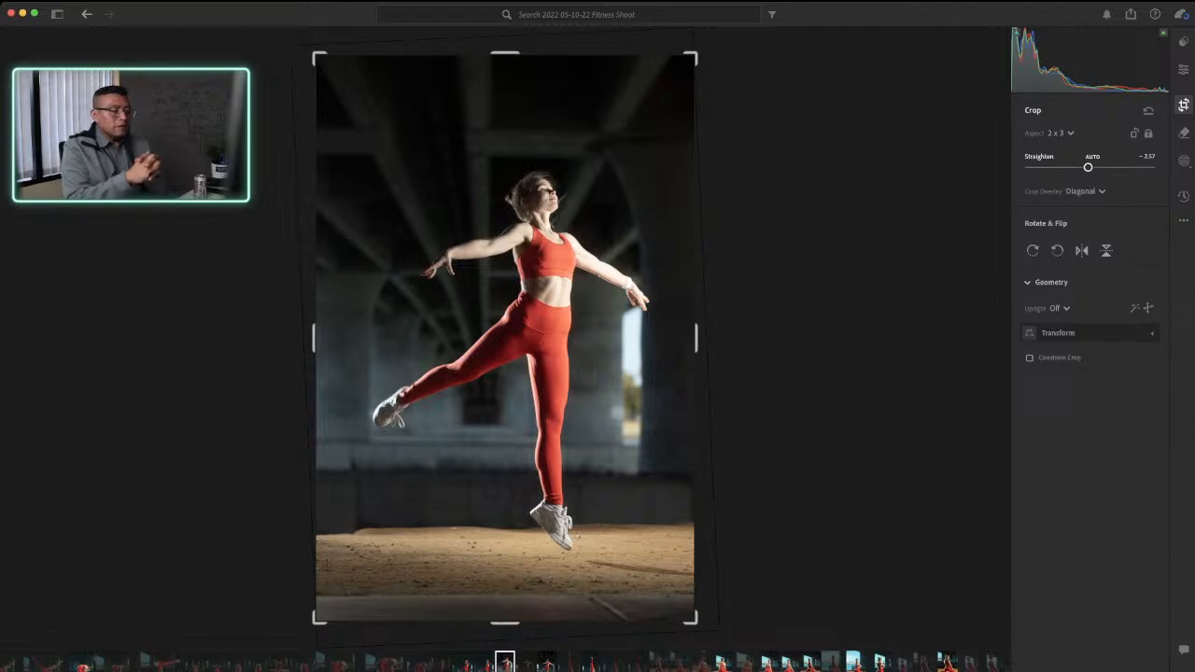
pyautogui.moveTo(1088, 167); pyautogui.dragTo(1090, 168)
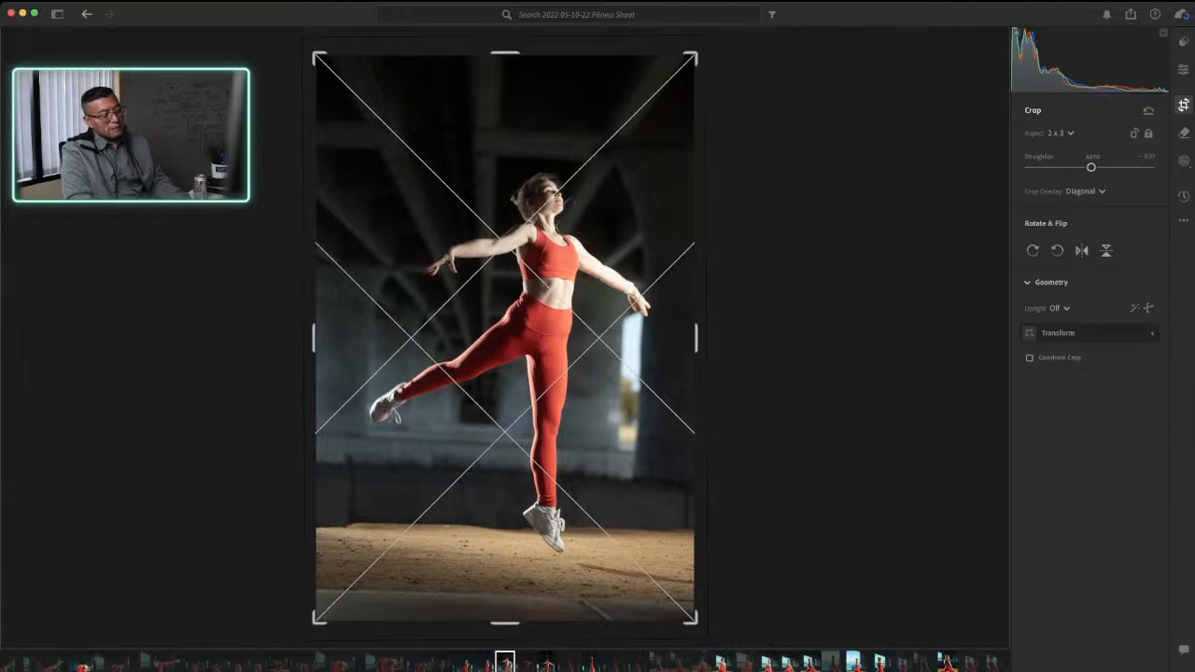
pyautogui.moveTo(1092, 168); pyautogui.dragTo(1089, 168)
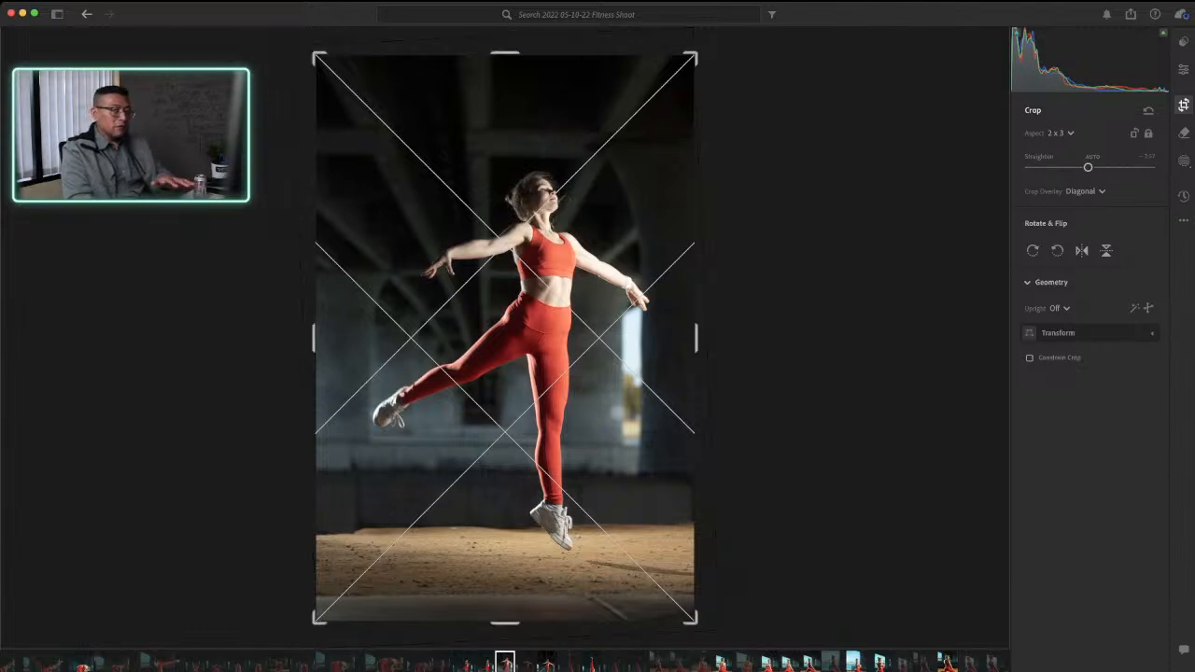
pyautogui.moveTo(505, 623); pyautogui.dragTo(505, 607)
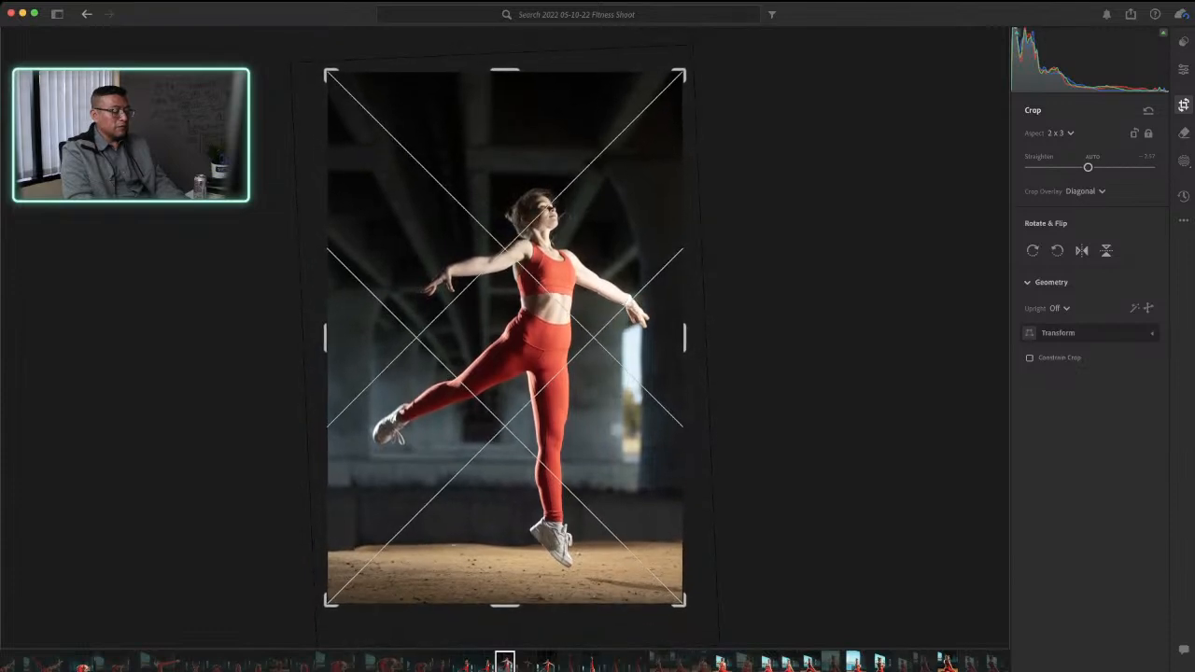
pyautogui.press('Return')
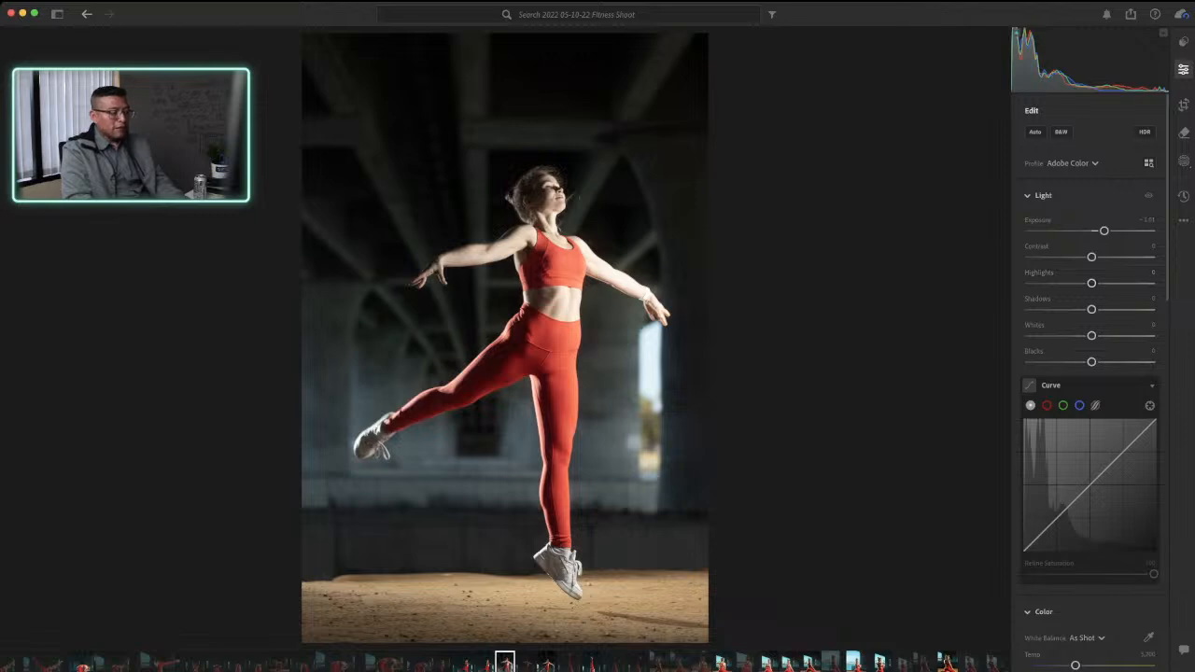
# Step: Try darkening the bright tones with a point on the upper part of the tone curve, and remove that point
pyautogui.click(559, 203)
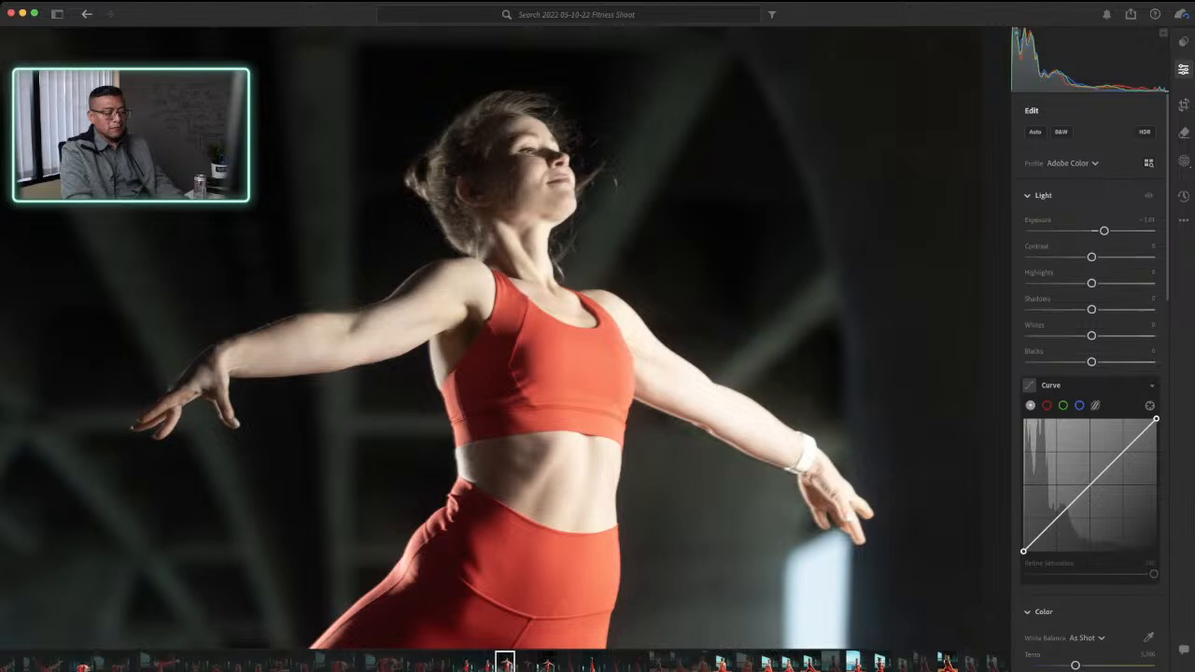
pyautogui.moveTo(1130, 446); pyautogui.dragTo(1130, 452)
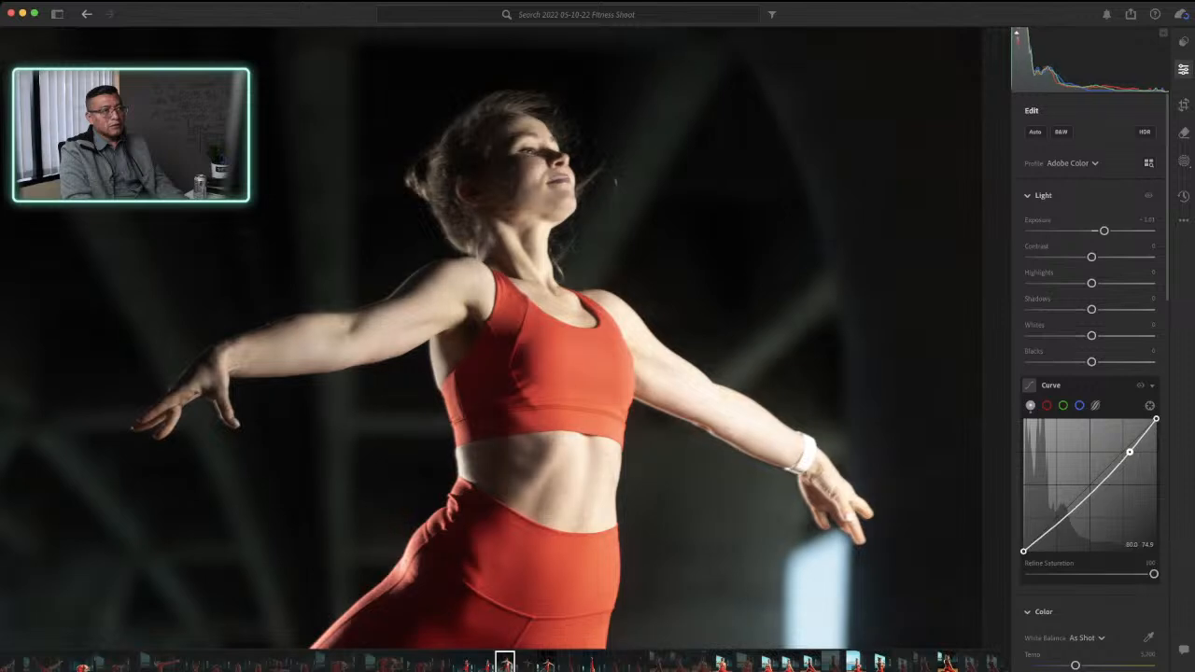
pyautogui.doubleClick(1131, 452)
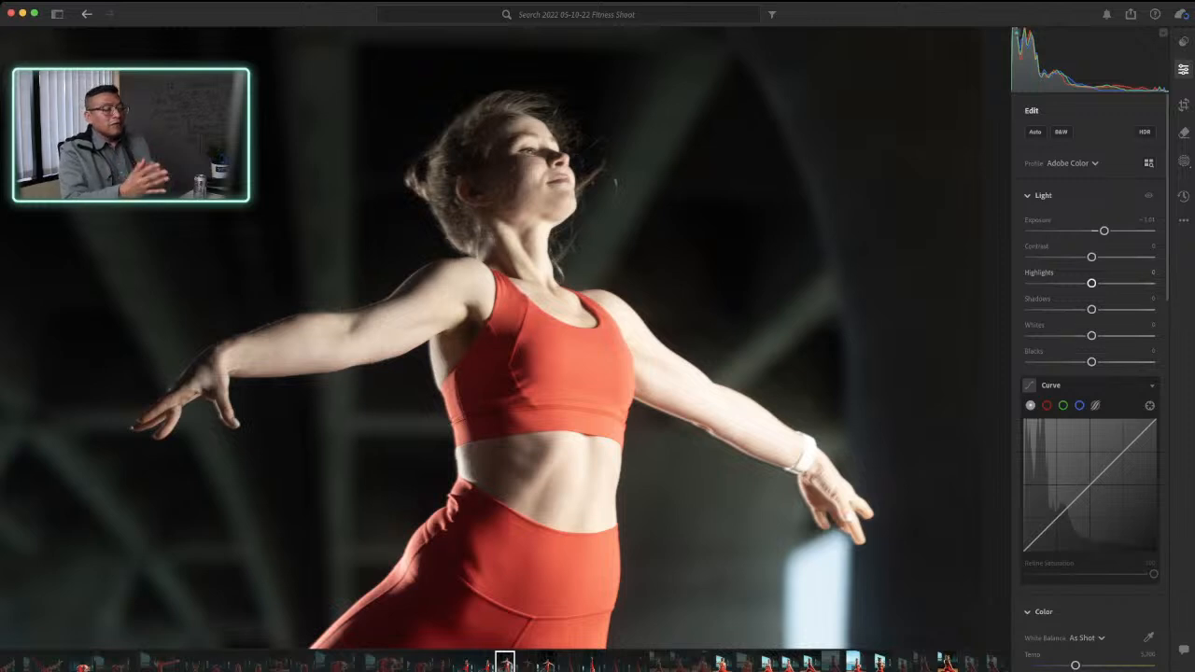
# Step: Lower the highlights to -84 to recover detail in the woman's bright skin, and set the exposure to +1.53
pyautogui.moveTo(1092, 283); pyautogui.dragTo(1029, 283)
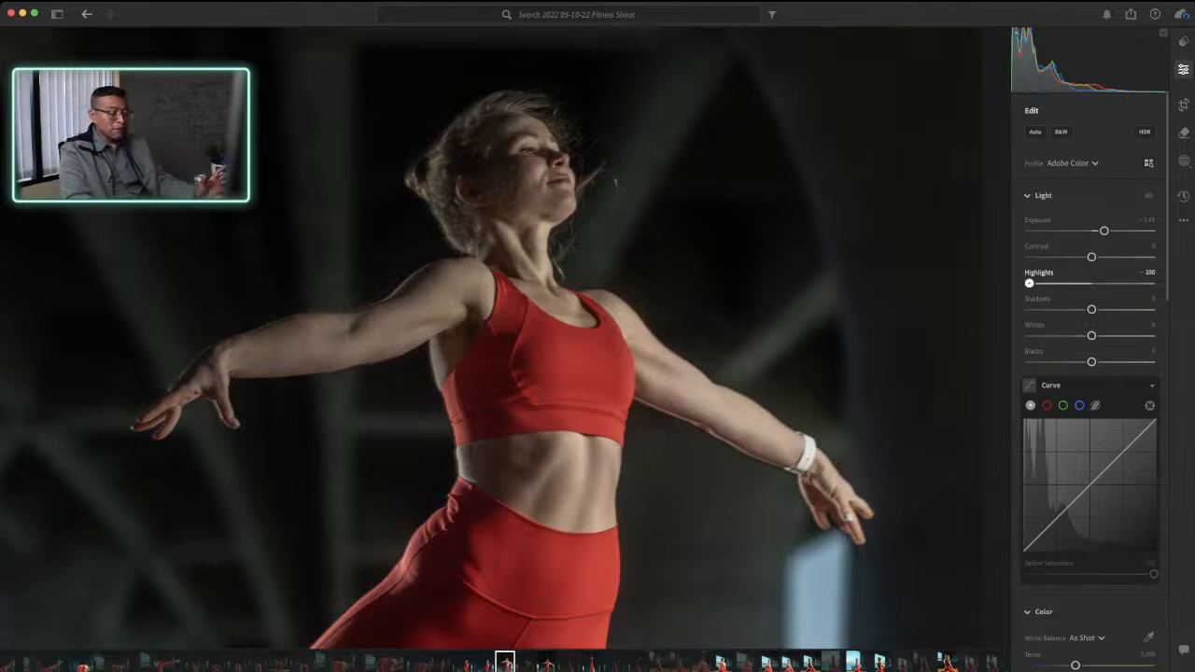
pyautogui.click(562, 208)
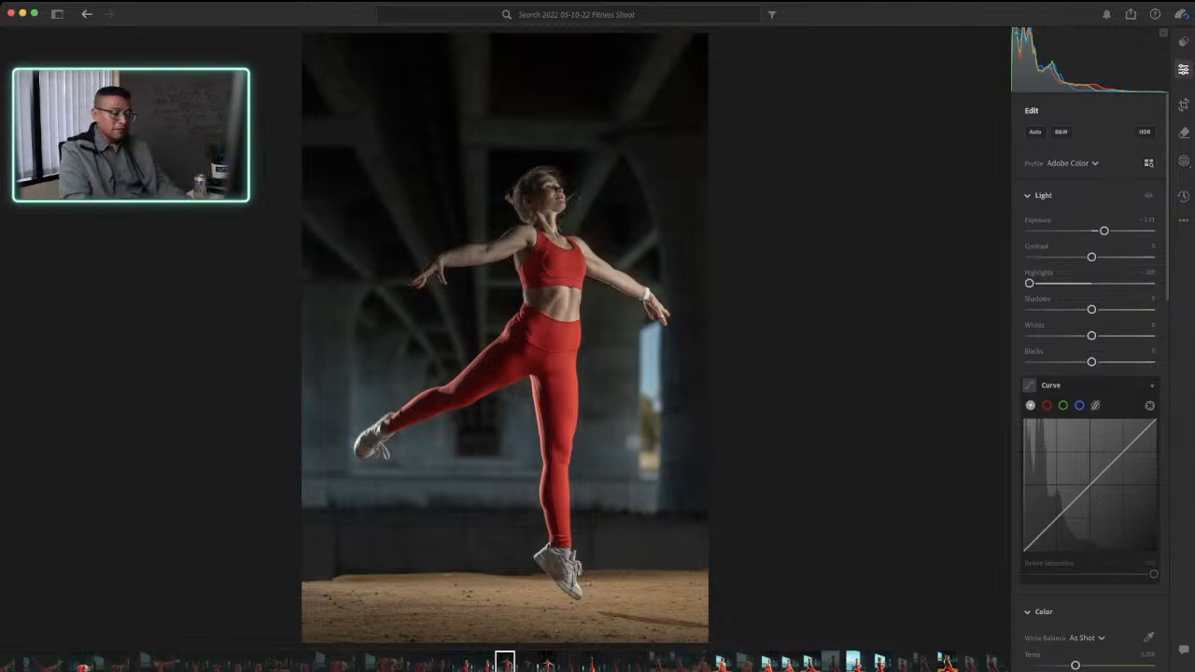
pyautogui.doubleClick(1030, 283)
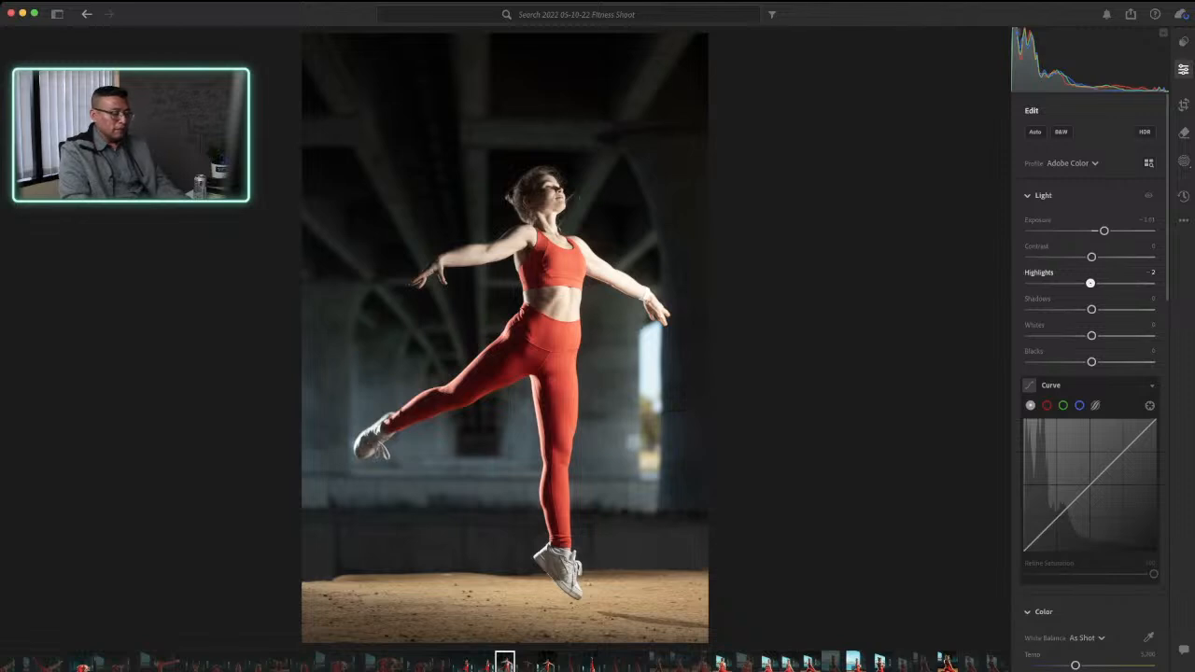
pyautogui.moveTo(1092, 283); pyautogui.dragTo(1048, 283)
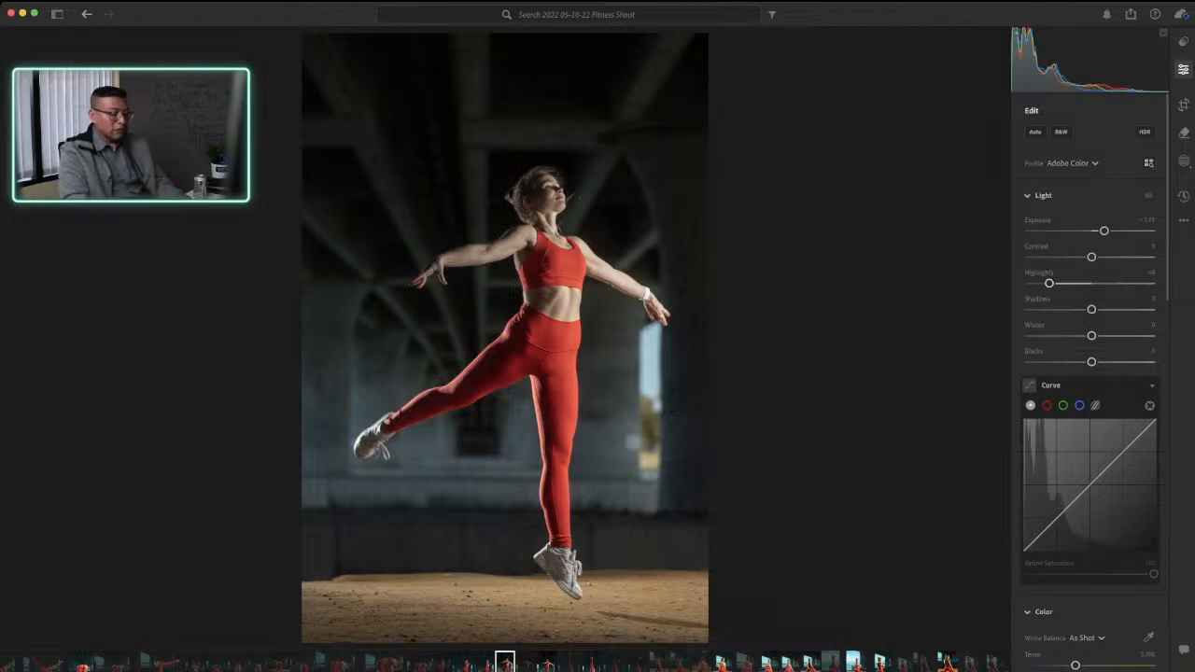
pyautogui.click(602, 271)
pyautogui.moveTo(602, 272); pyautogui.dragTo(636, 402)
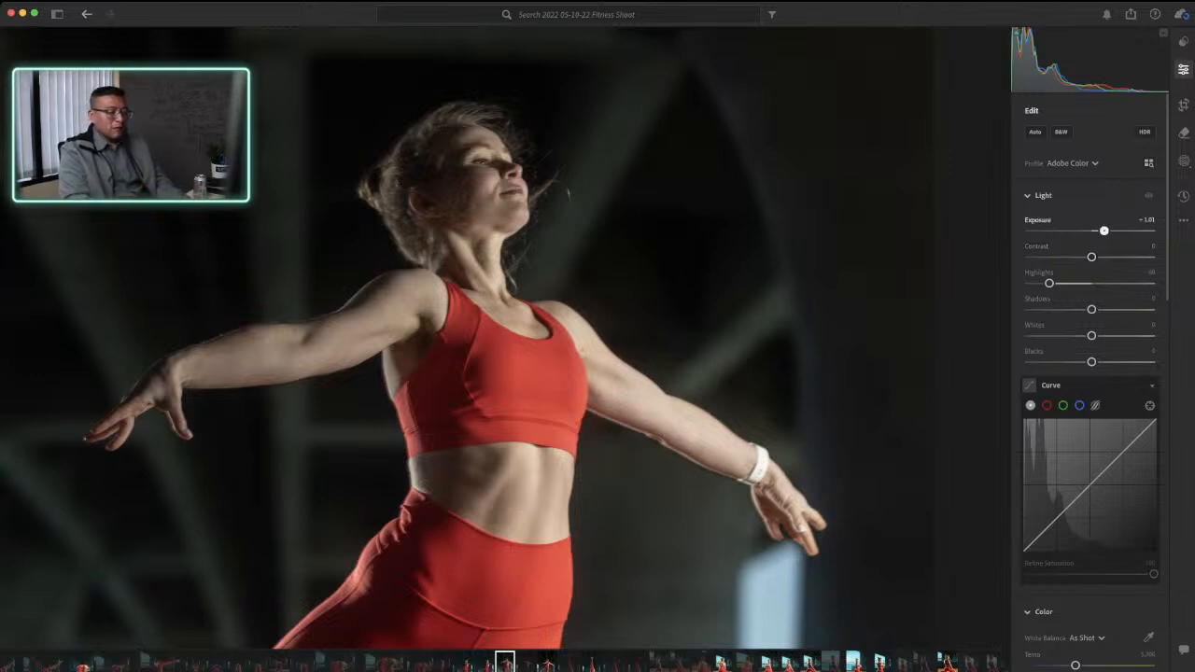
pyautogui.moveTo(1104, 230); pyautogui.dragTo(1110, 231)
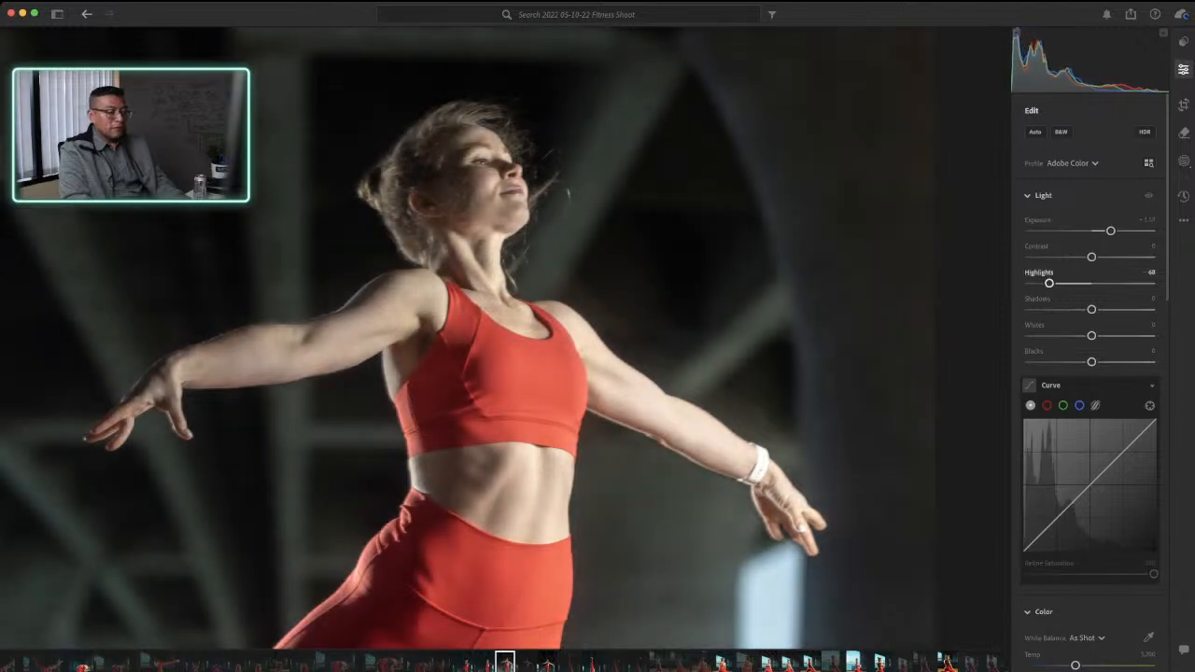
pyautogui.moveTo(1050, 283); pyautogui.dragTo(1040, 283)
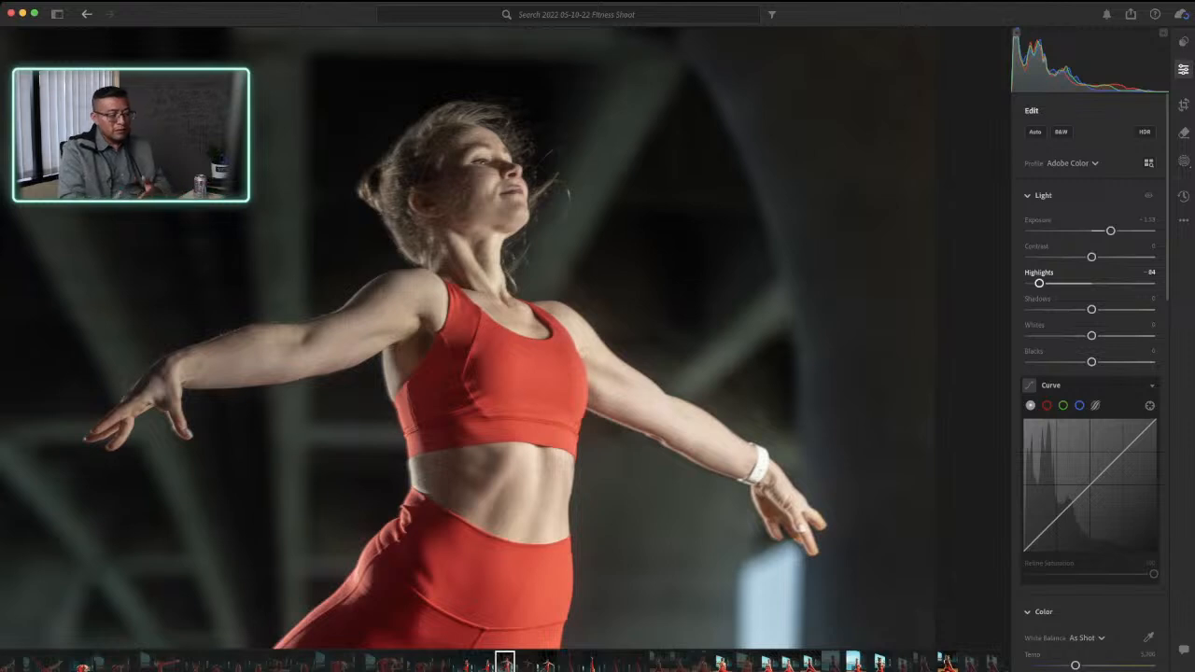
pyautogui.press('alt')
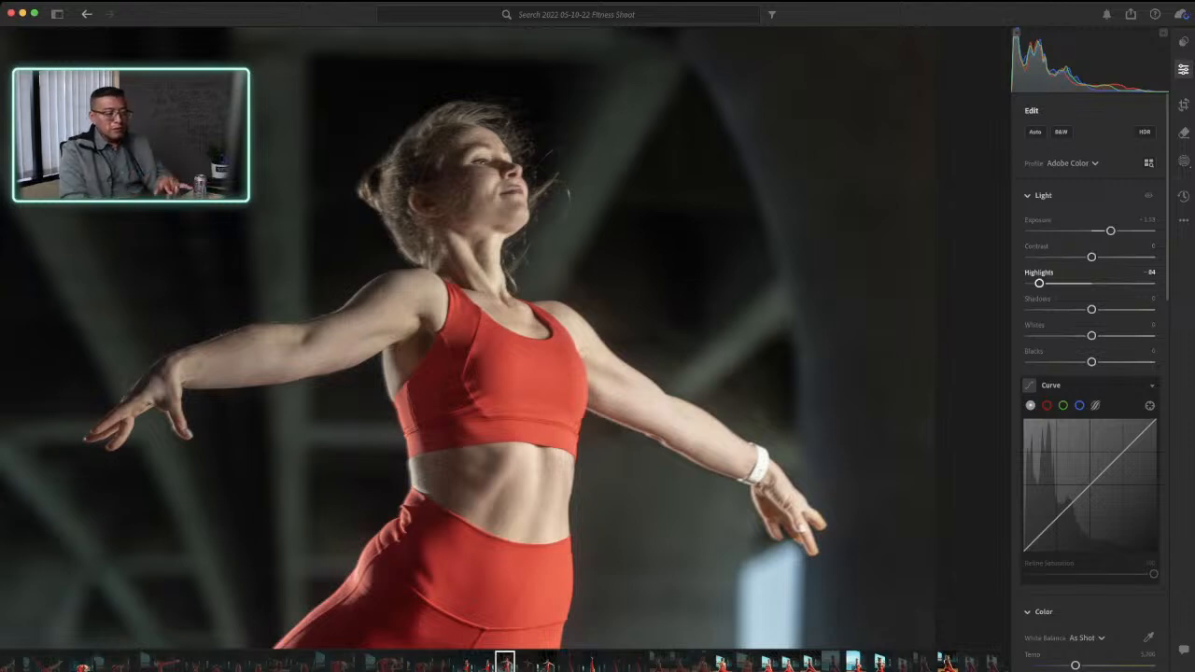
pyautogui.press('alt')
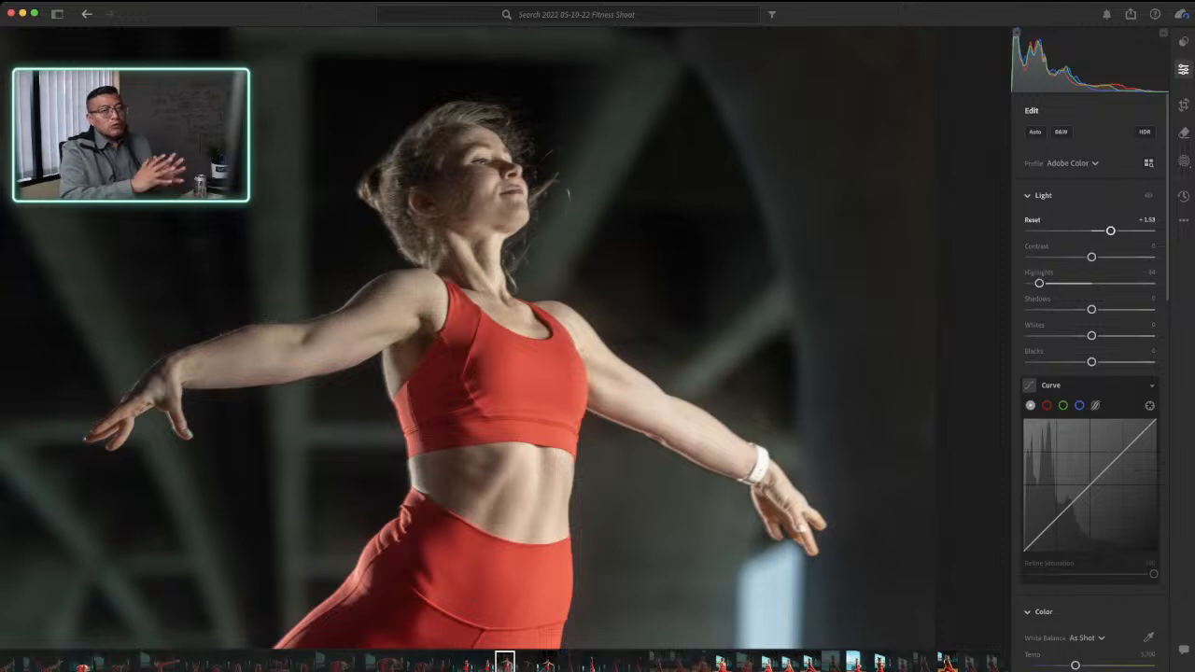
# Step: Try the shadows at +100 on the whole photo, and settle them at +27
pyautogui.press('z')
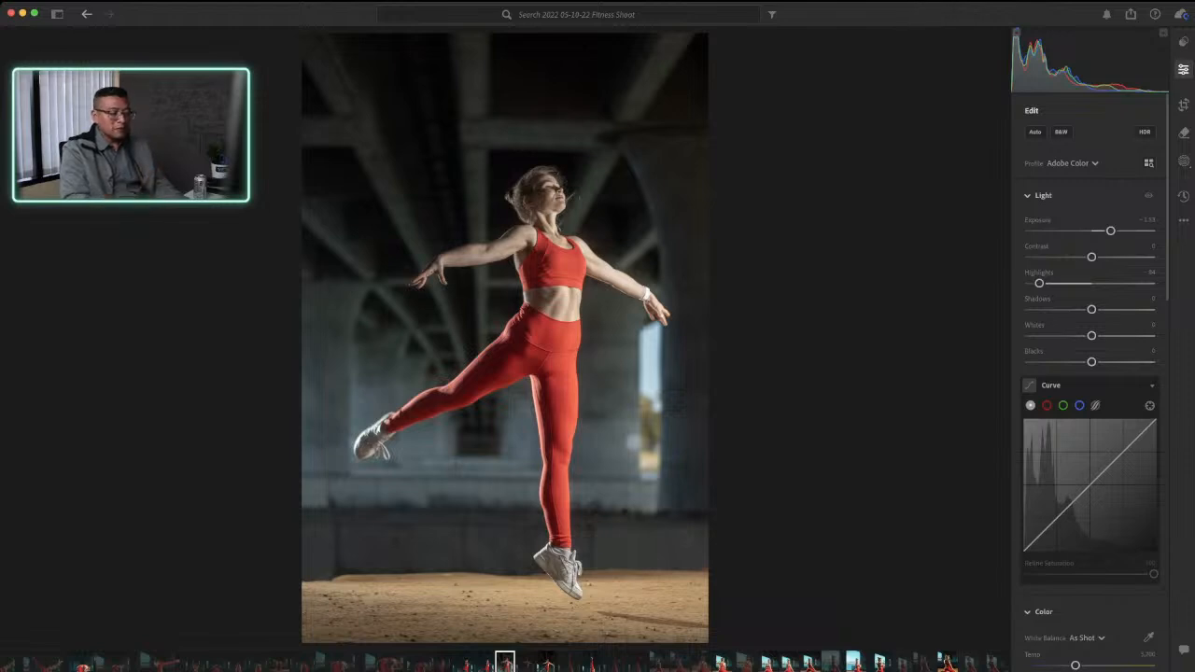
pyautogui.moveTo(1091, 309); pyautogui.dragTo(1154, 309)
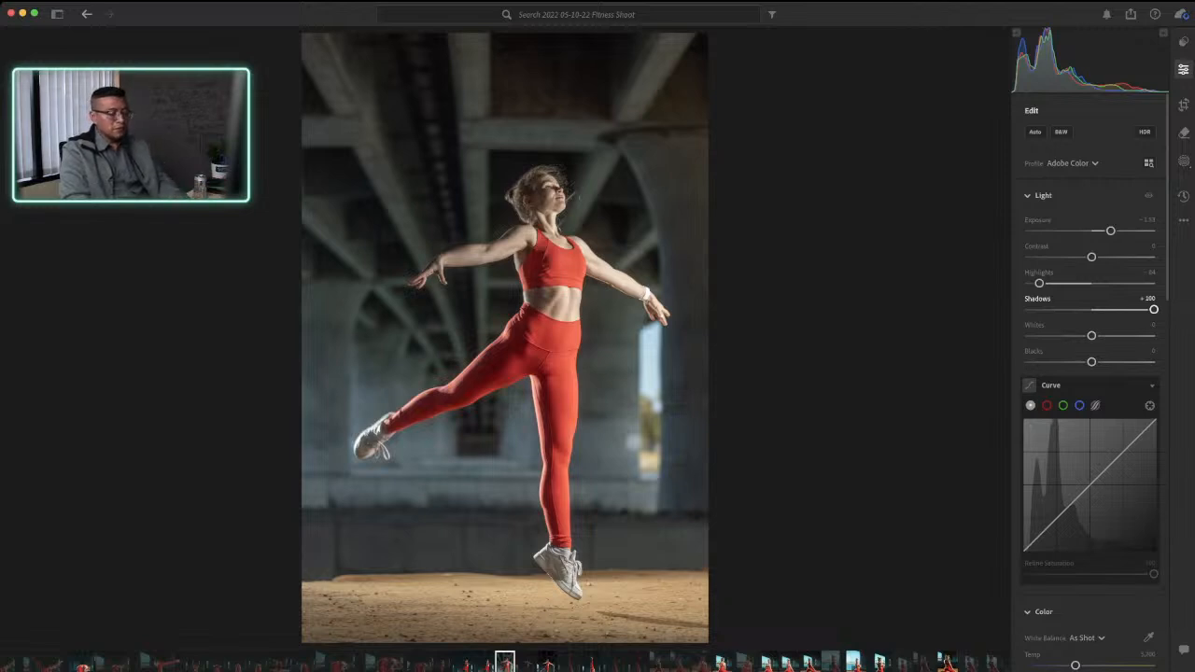
pyautogui.moveTo(1154, 309); pyautogui.dragTo(1108, 309)
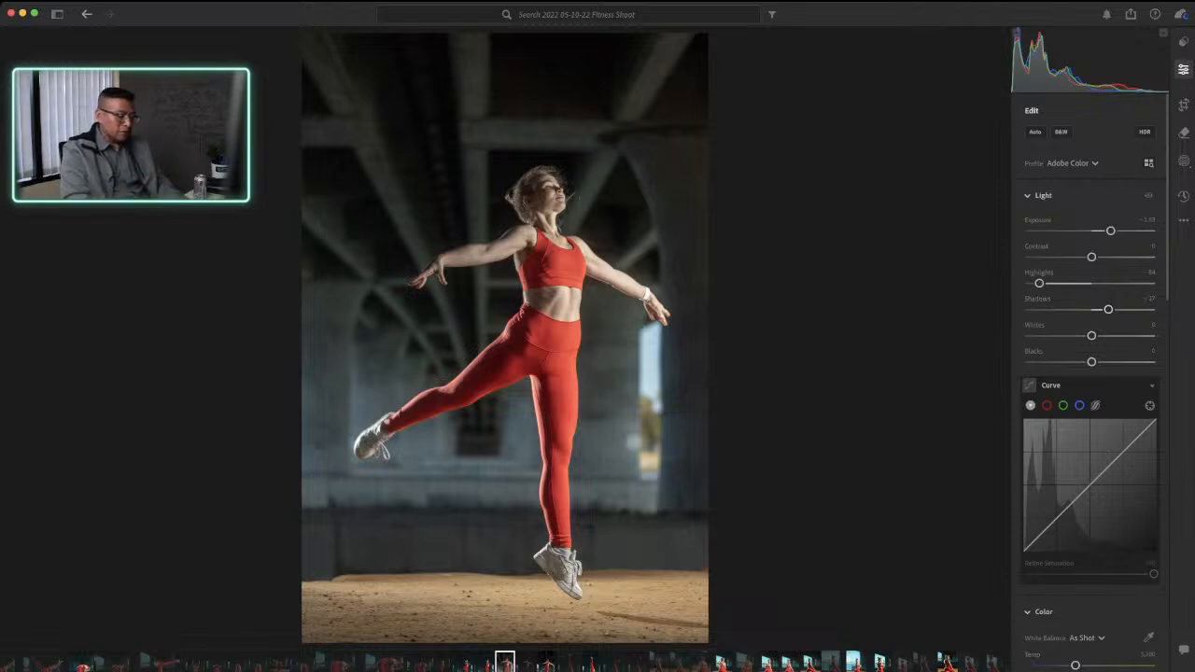
# Step: Compare the photo with the neighbouring edited shots of the shoot, and raise its blacks to +21
pyautogui.press('Left')
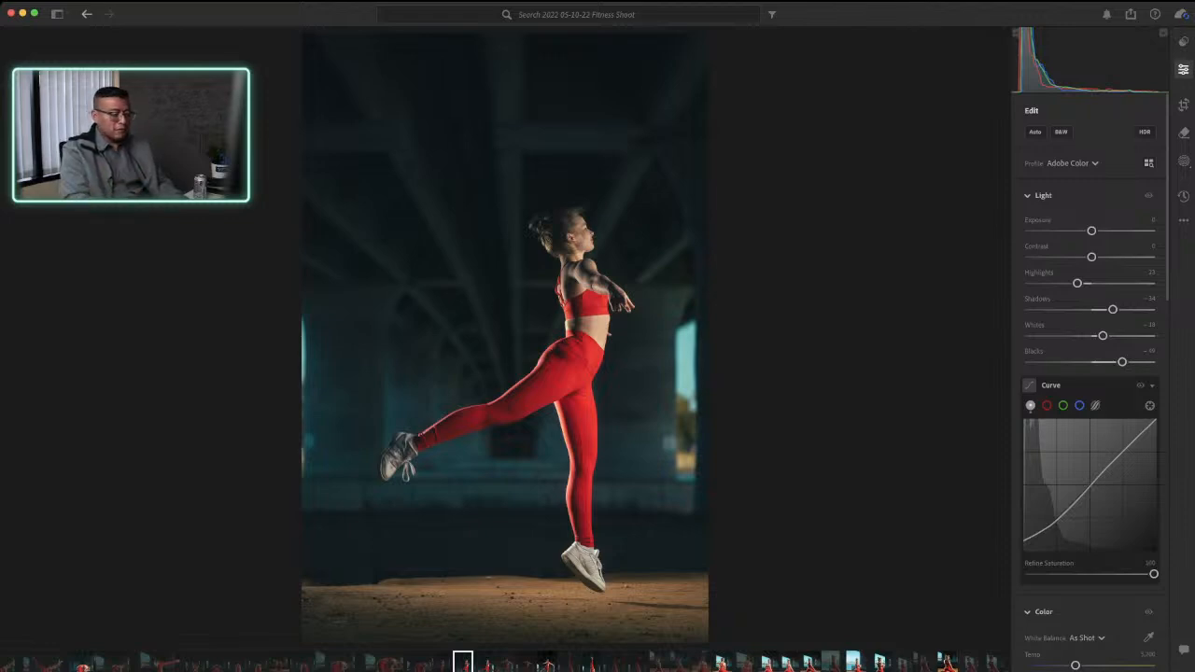
pyautogui.click(547, 663)
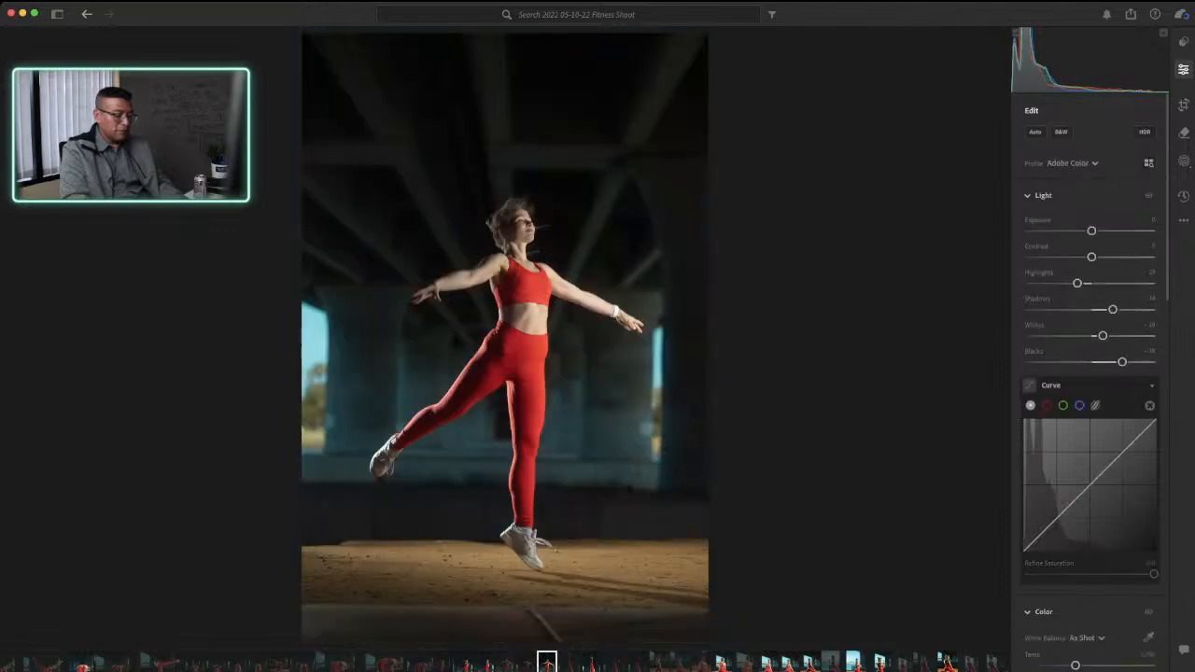
pyautogui.press('Left')
pyautogui.press('Left')
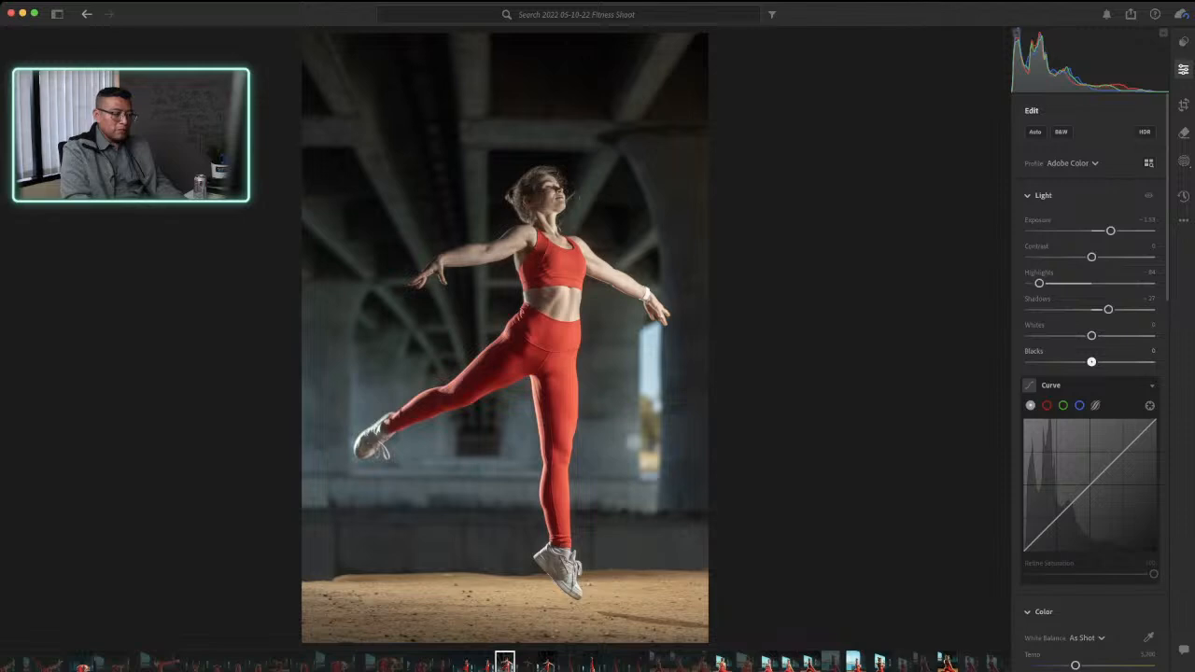
pyautogui.moveTo(1091, 361); pyautogui.dragTo(1104, 362)
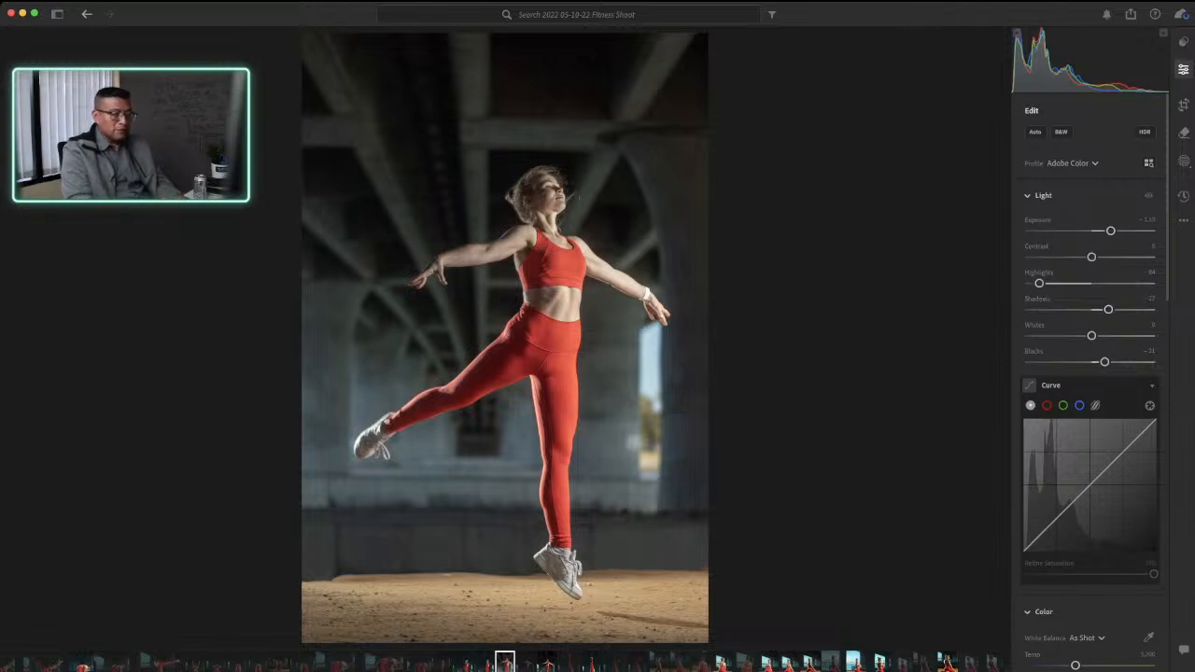
# Step: Reshape the tone curve by slightly lifting its black end, pulling down a point in the darker tones, and slightly lowering its white end
pyautogui.scroll(-3, 1089, 392)
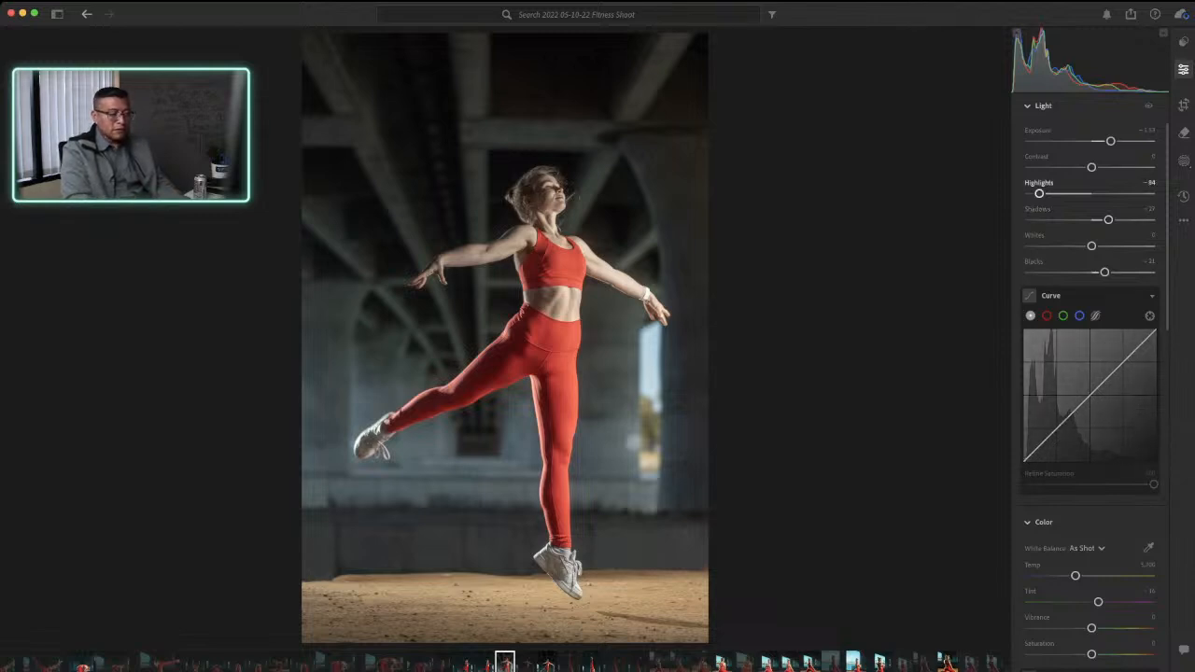
pyautogui.moveTo(1024, 462)
pyautogui.mouseDown()
pyautogui.moveTo(1024, 328)
pyautogui.moveTo(1023, 462)
pyautogui.mouseUp()
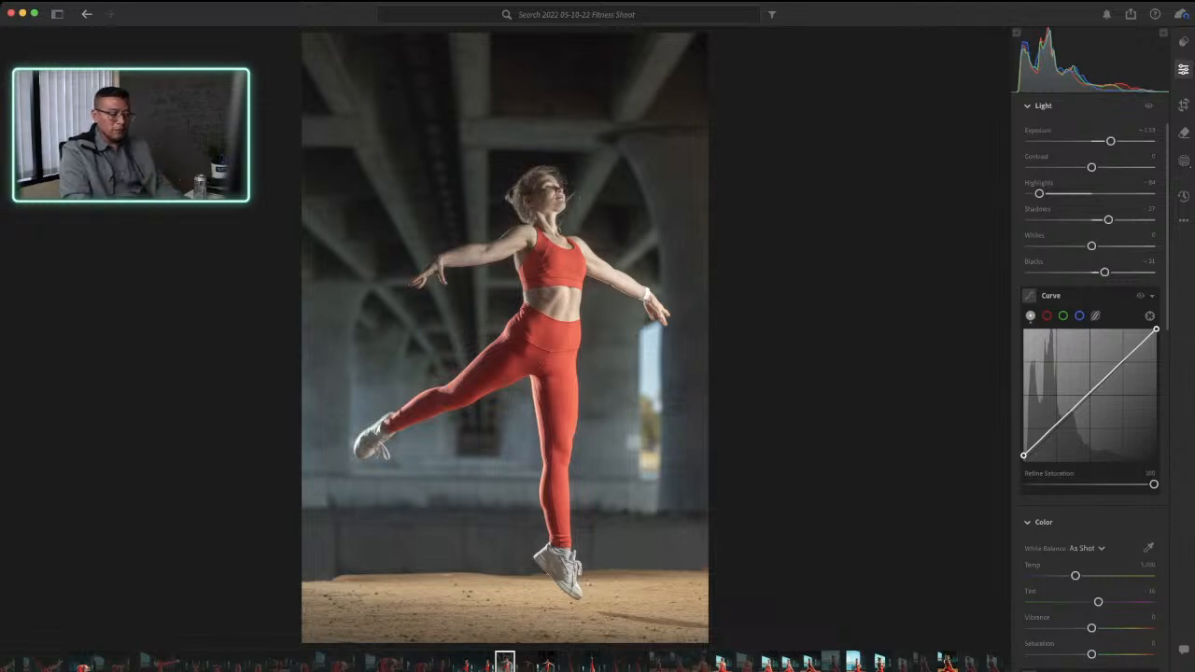
pyautogui.moveTo(1057, 423); pyautogui.dragTo(1056, 436)
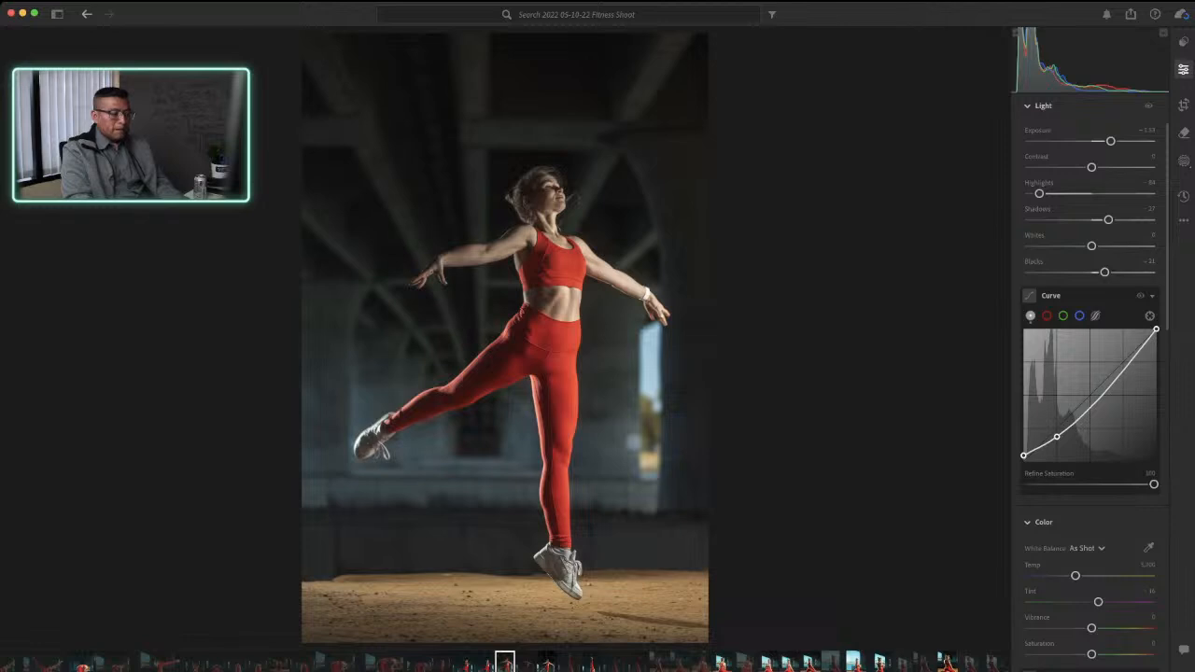
pyautogui.moveTo(1057, 437); pyautogui.dragTo(1058, 438)
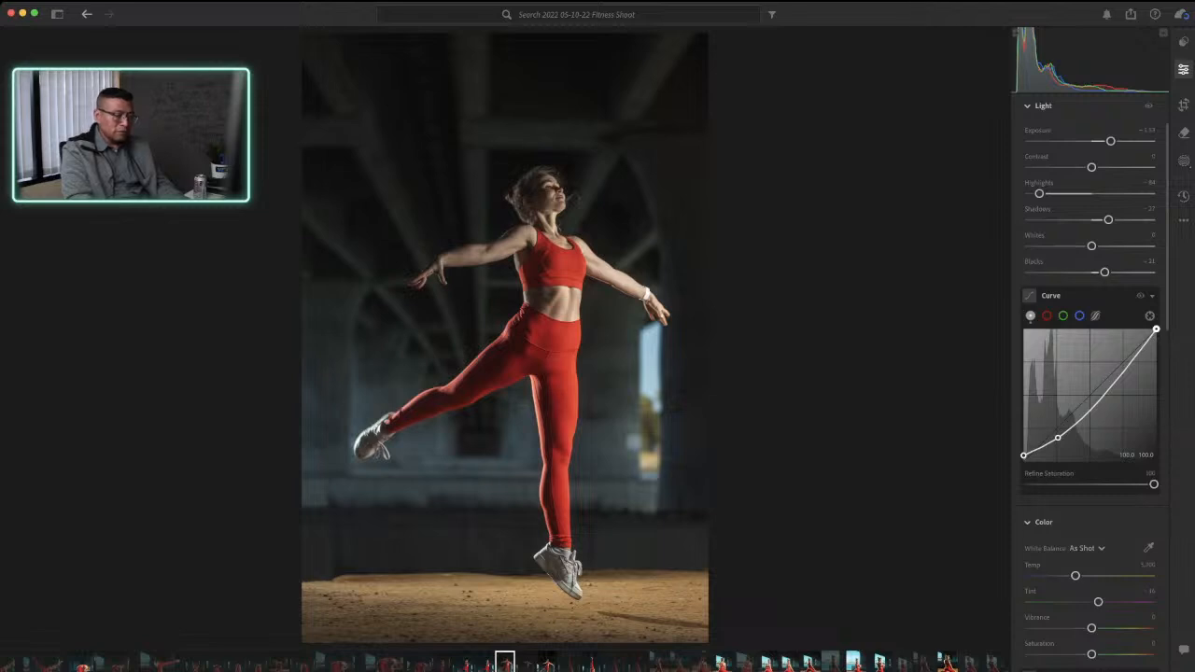
pyautogui.moveTo(1156, 329); pyautogui.dragTo(1156, 332)
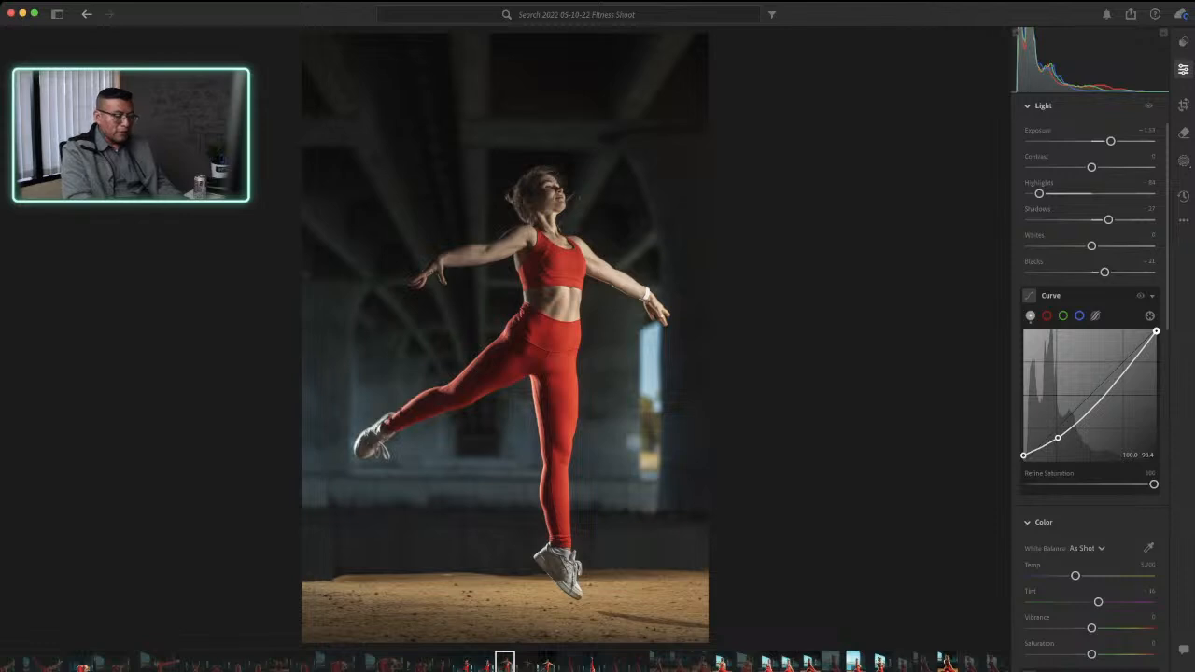
pyautogui.moveTo(1156, 332); pyautogui.dragTo(1157, 334)
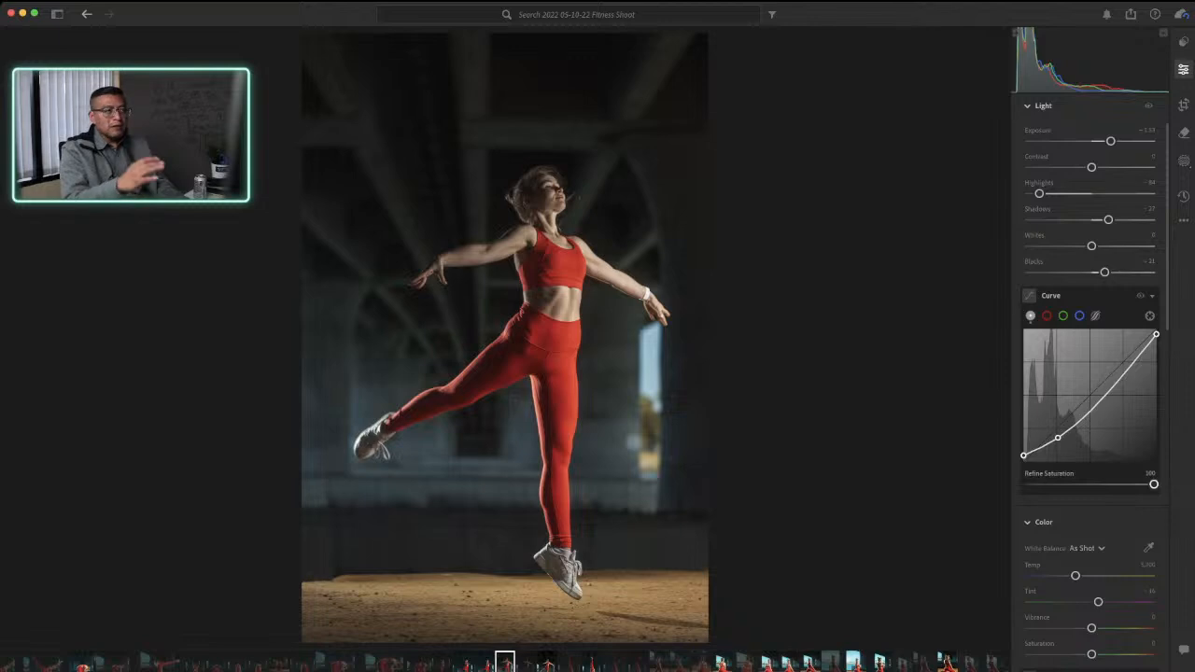
# Step: Warm the white balance to a temperature of about 6,187, checking the woman's skin tones up close
pyautogui.click(603, 363)
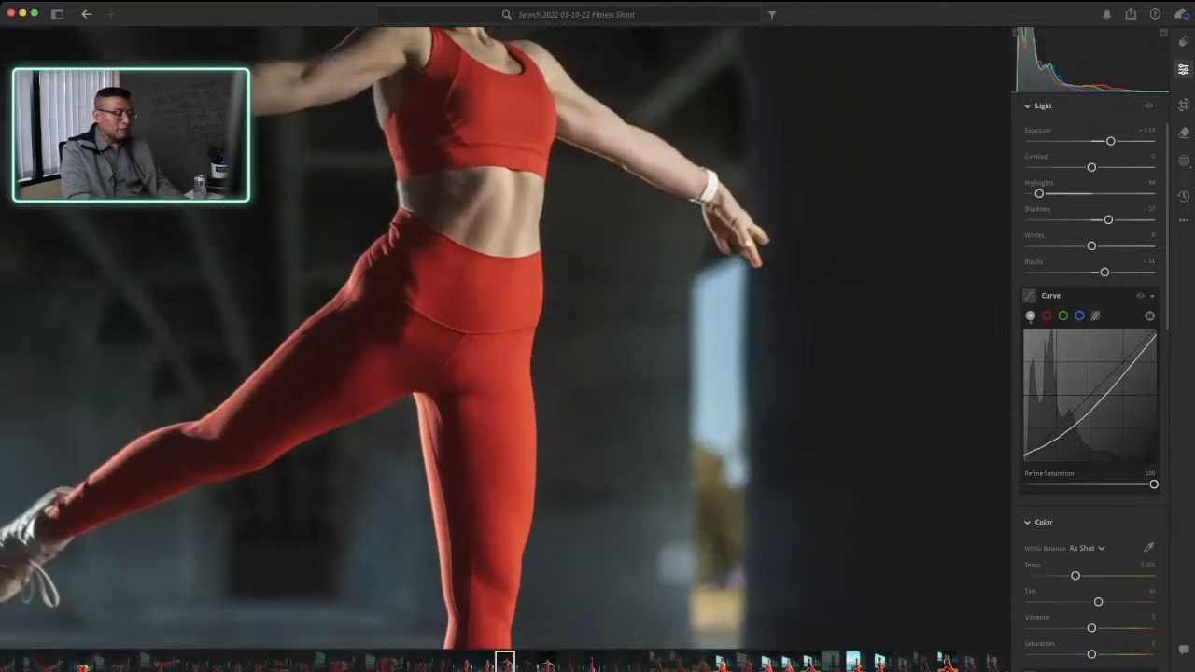
pyautogui.moveTo(603, 362); pyautogui.dragTo(722, 574)
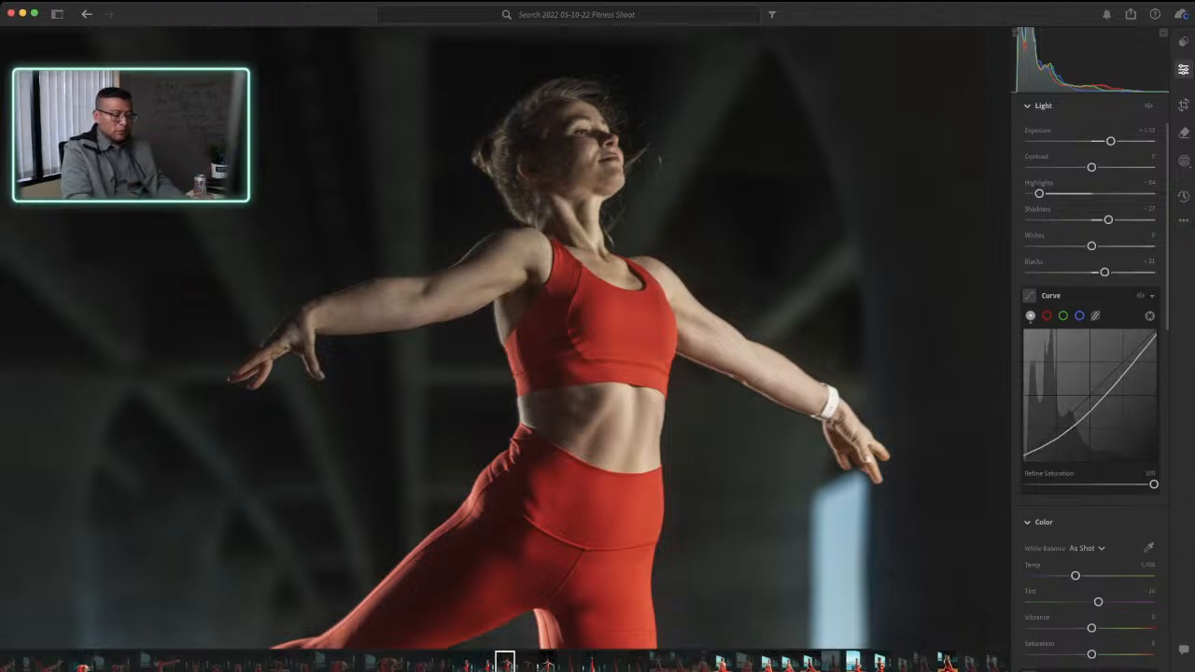
pyautogui.scroll(-4, 1090, 374)
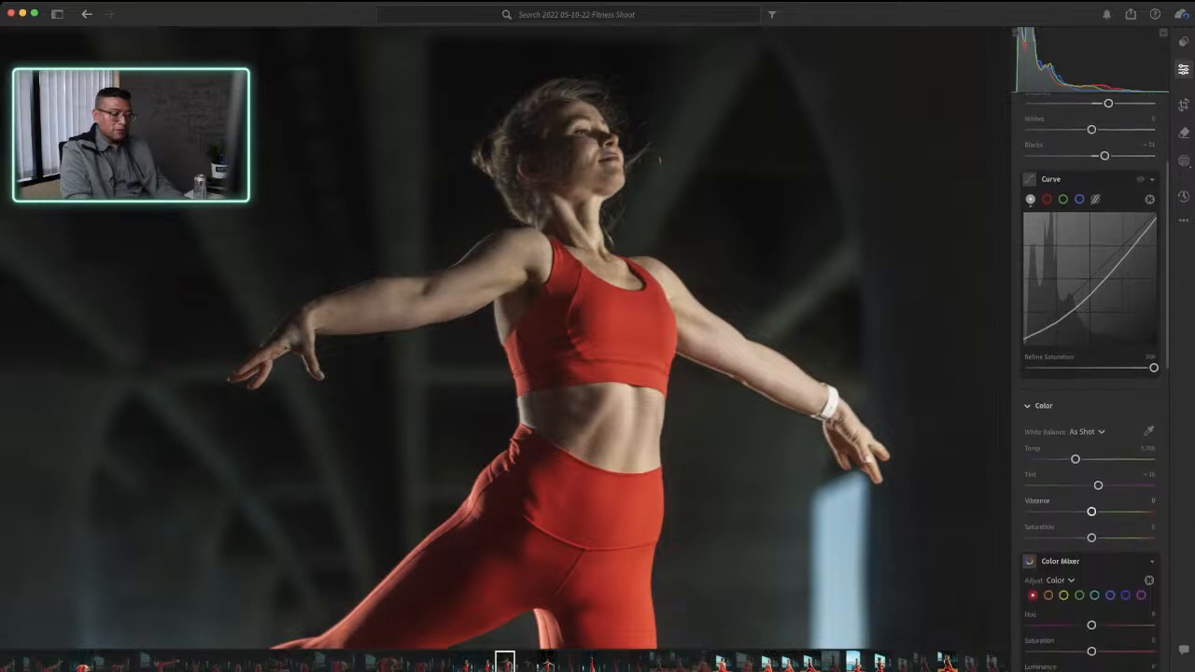
pyautogui.scroll(-1, 1090, 373)
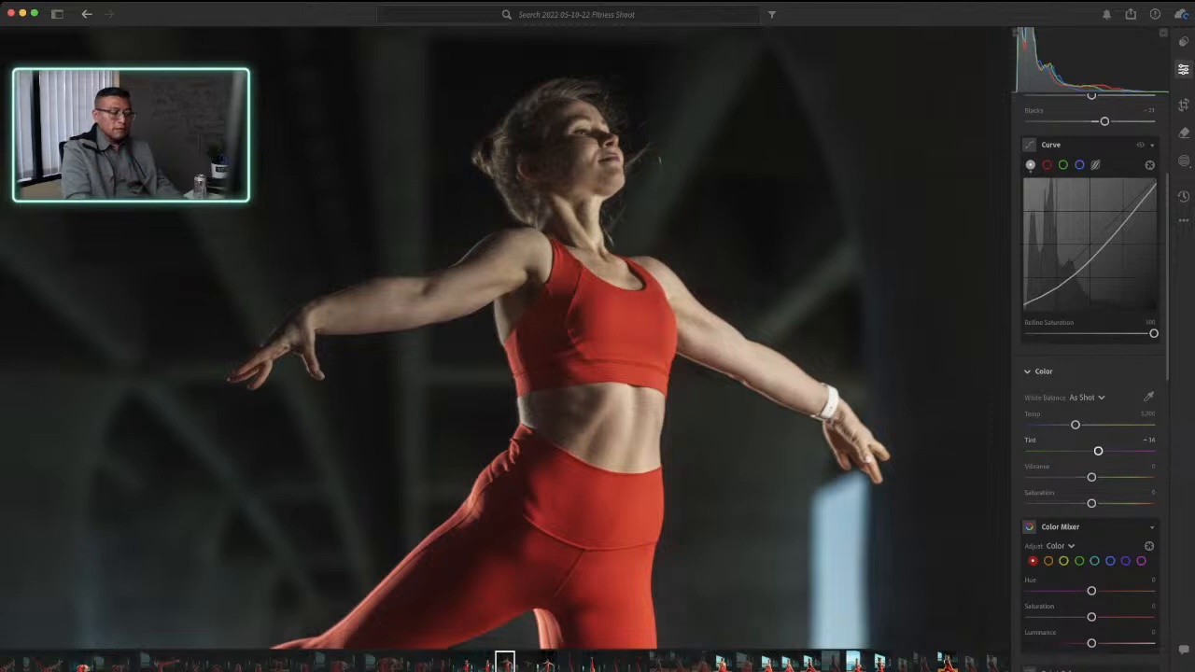
pyautogui.scroll(-2, 1090, 402)
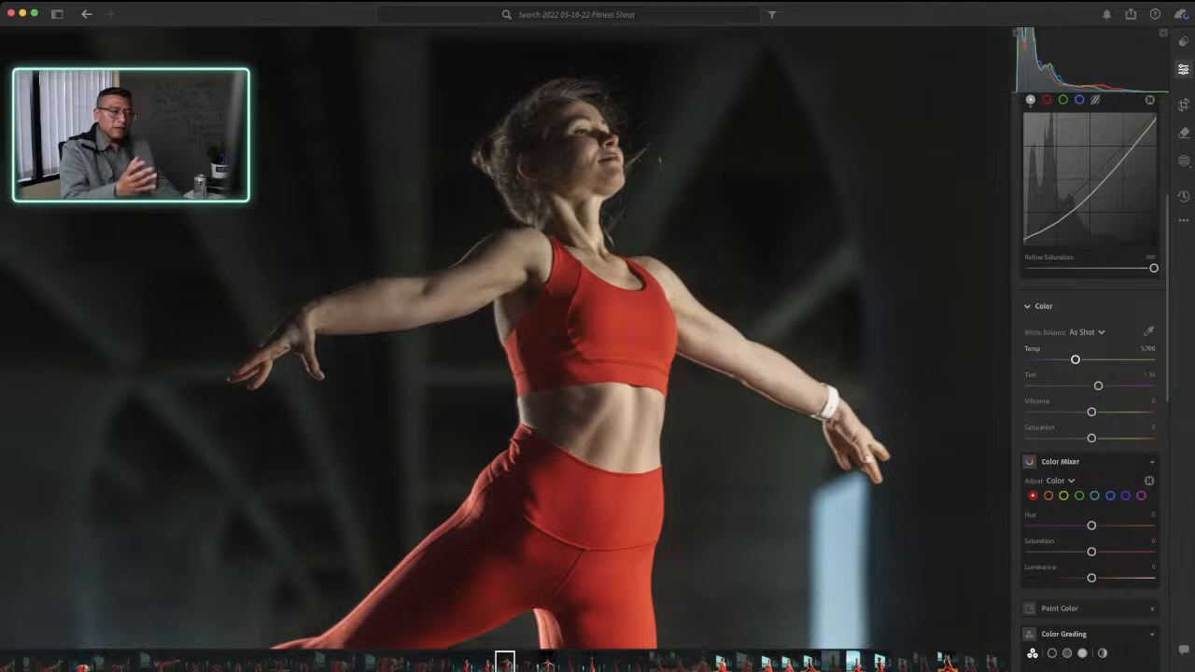
pyautogui.click(1076, 360)
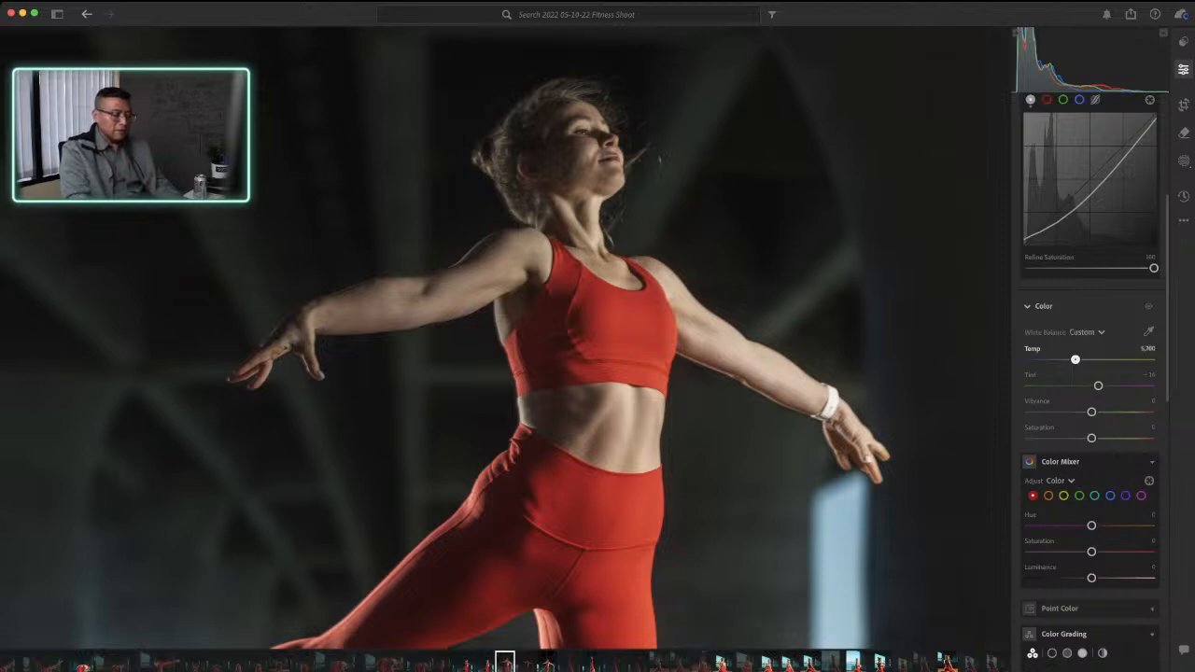
pyautogui.moveTo(1076, 360); pyautogui.dragTo(1081, 360)
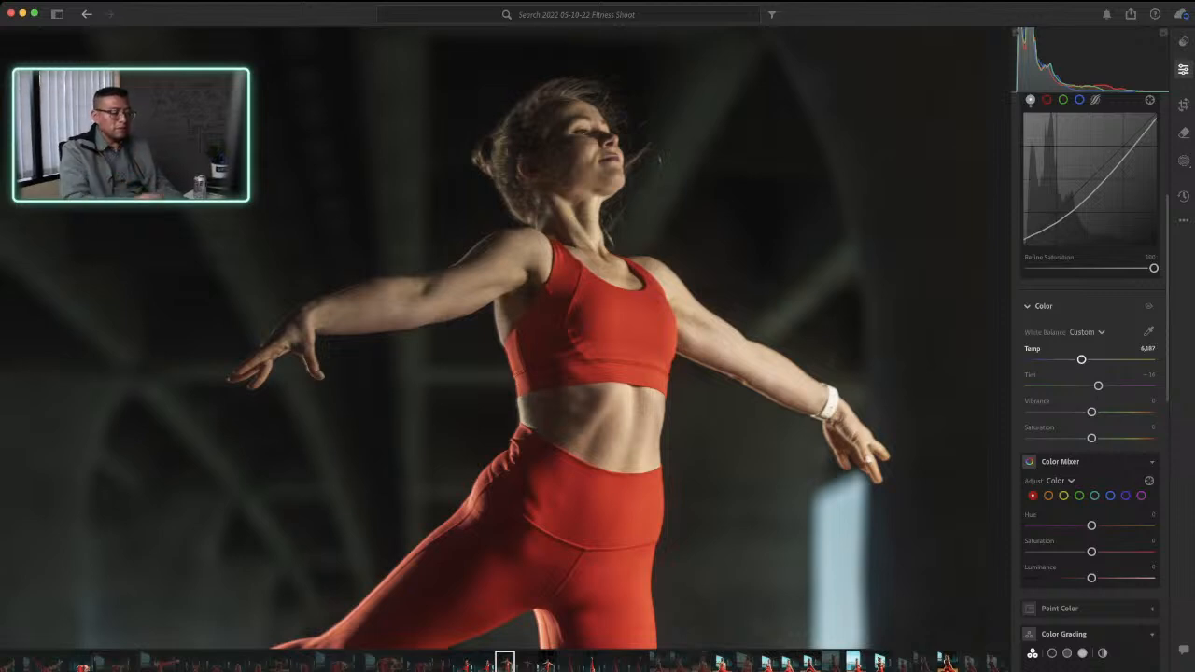
# Step: Compare the whole photo before and after its edits, and raise the vibrance to about +23
pyautogui.press('z')
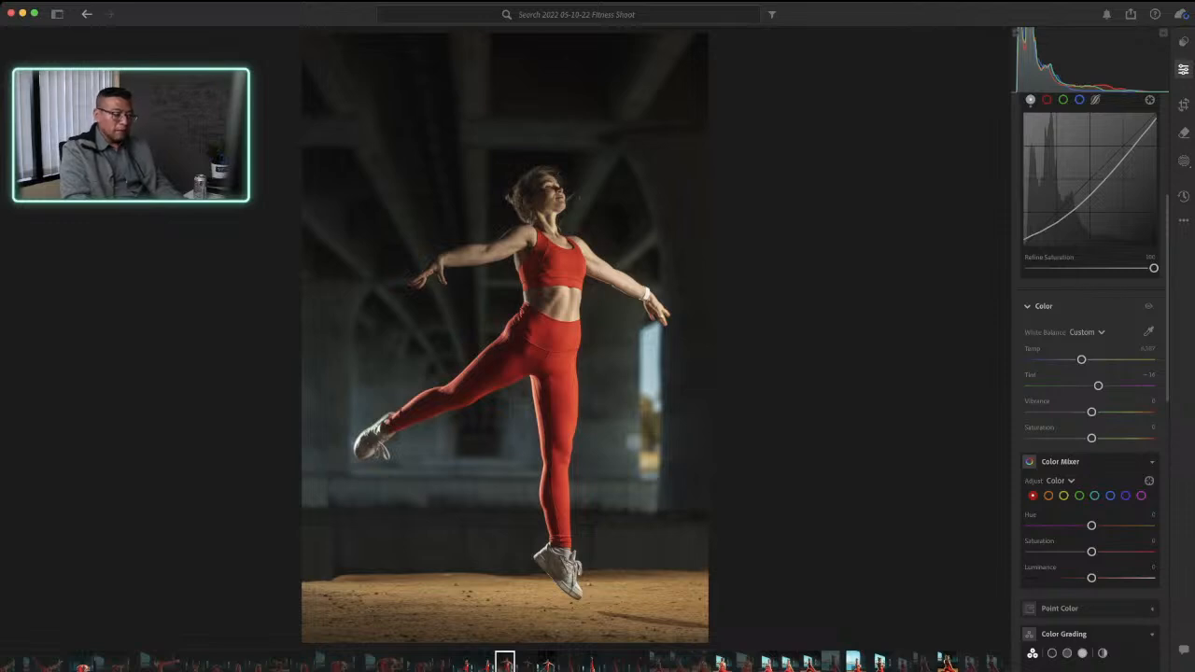
pyautogui.press('\\')
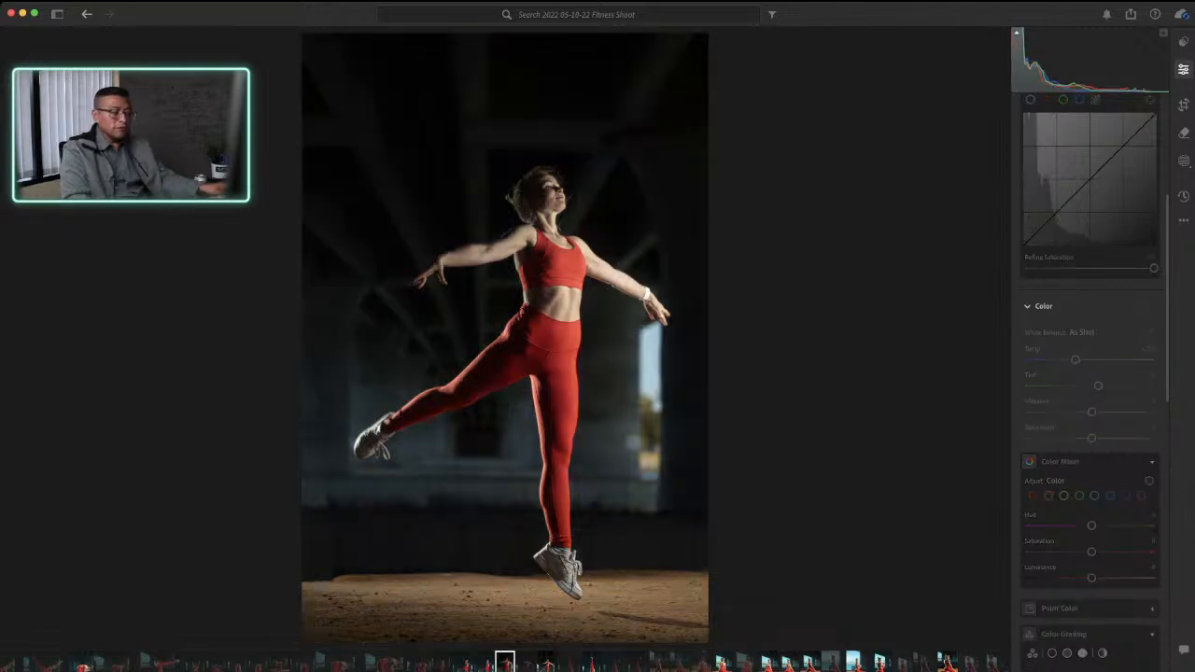
pyautogui.press('\\')
pyautogui.press('\\')
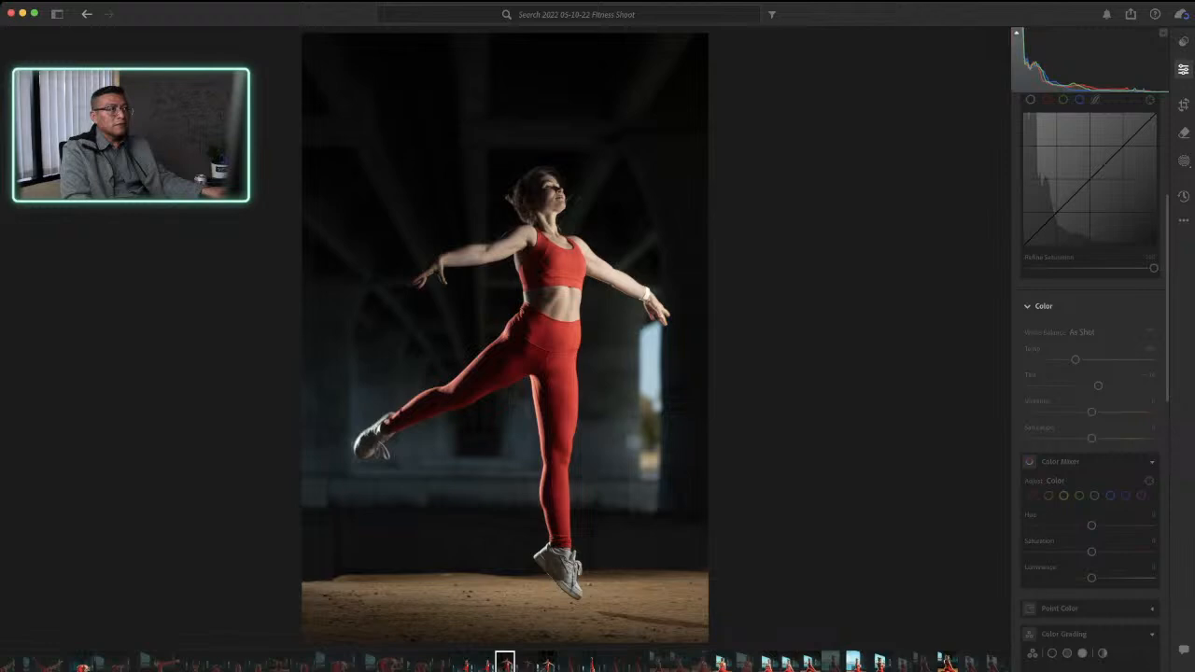
pyautogui.press('\\')
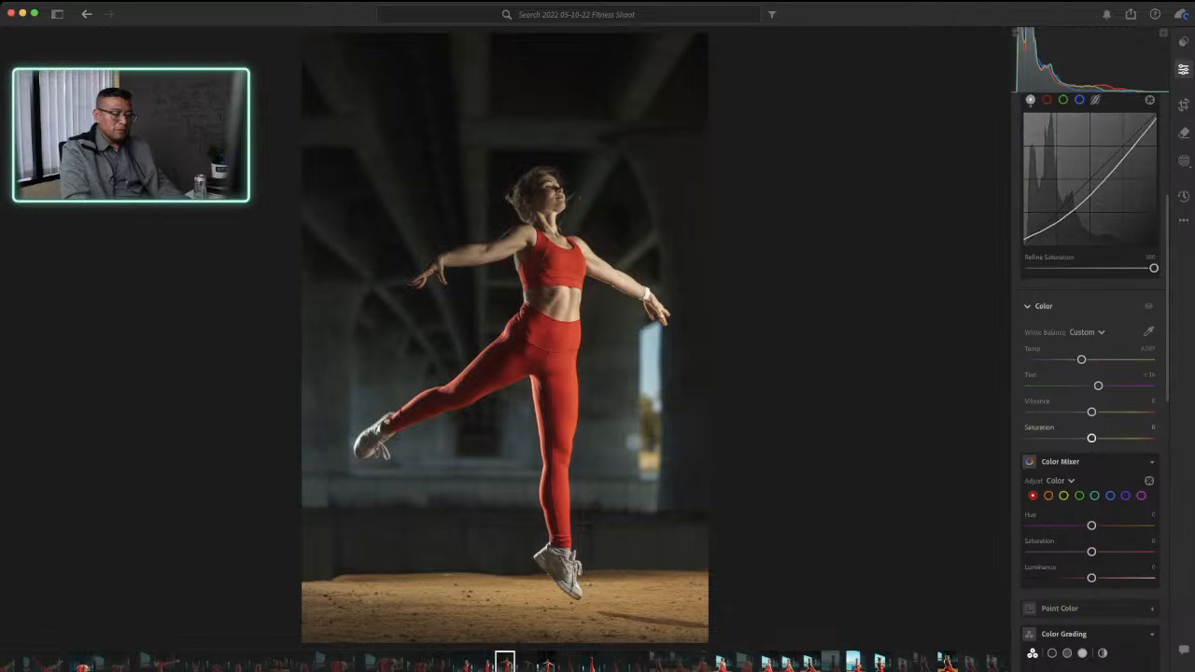
pyautogui.moveTo(1092, 412); pyautogui.dragTo(1107, 412)
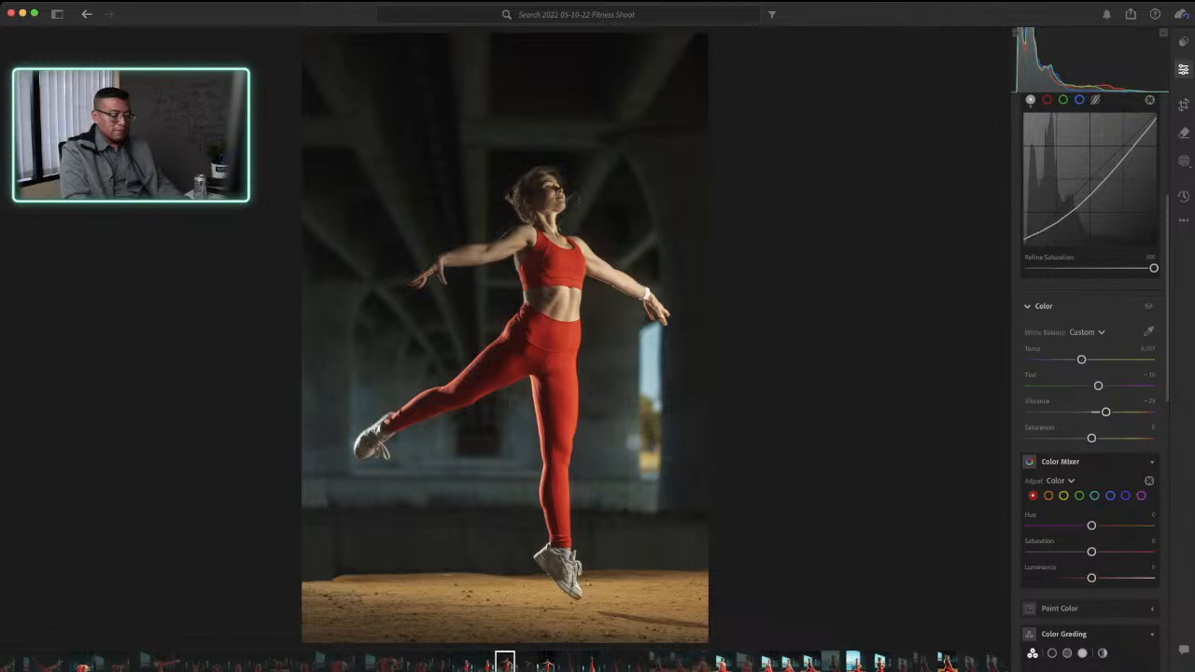
# Step: Try the orange hue in the Color Mixer at -100 and at +100 to compare skin tones, and reset it to 0
pyautogui.scroll(-5, 1090, 373)
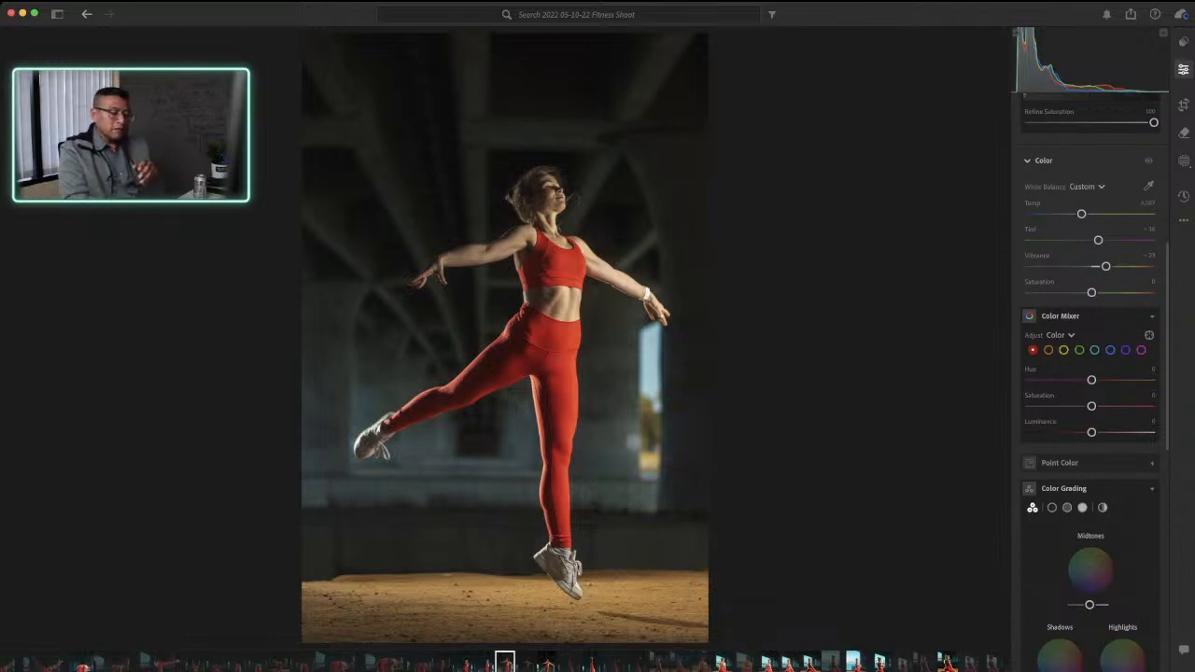
pyautogui.click(1049, 350)
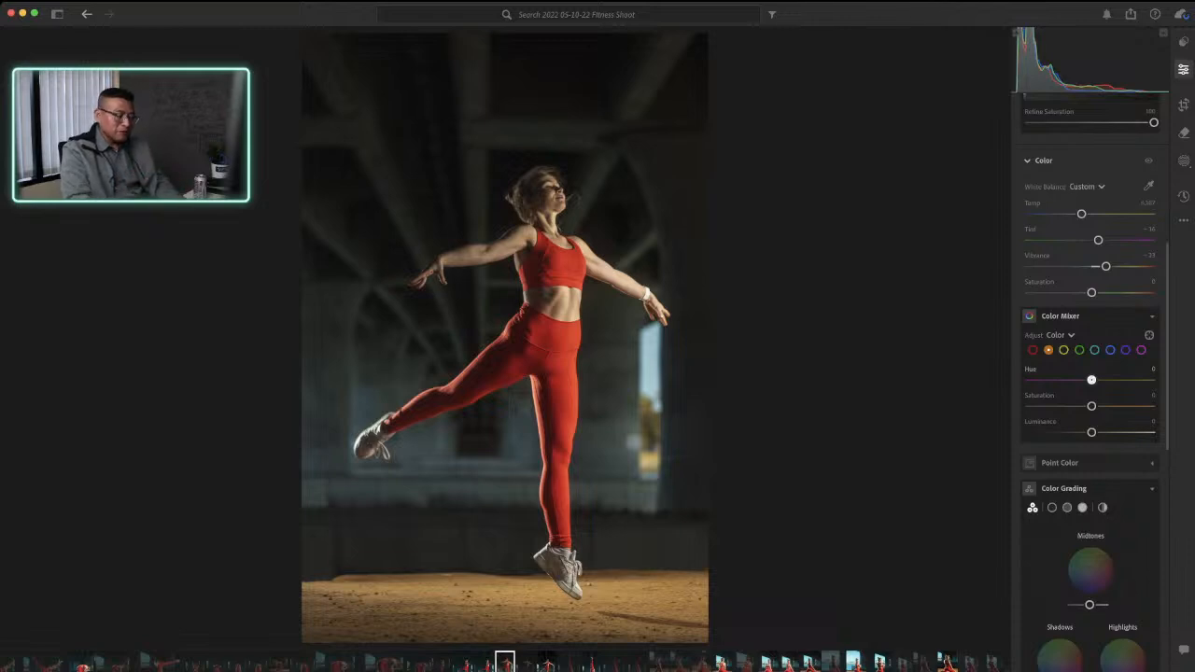
pyautogui.moveTo(1092, 380); pyautogui.dragTo(1066, 380)
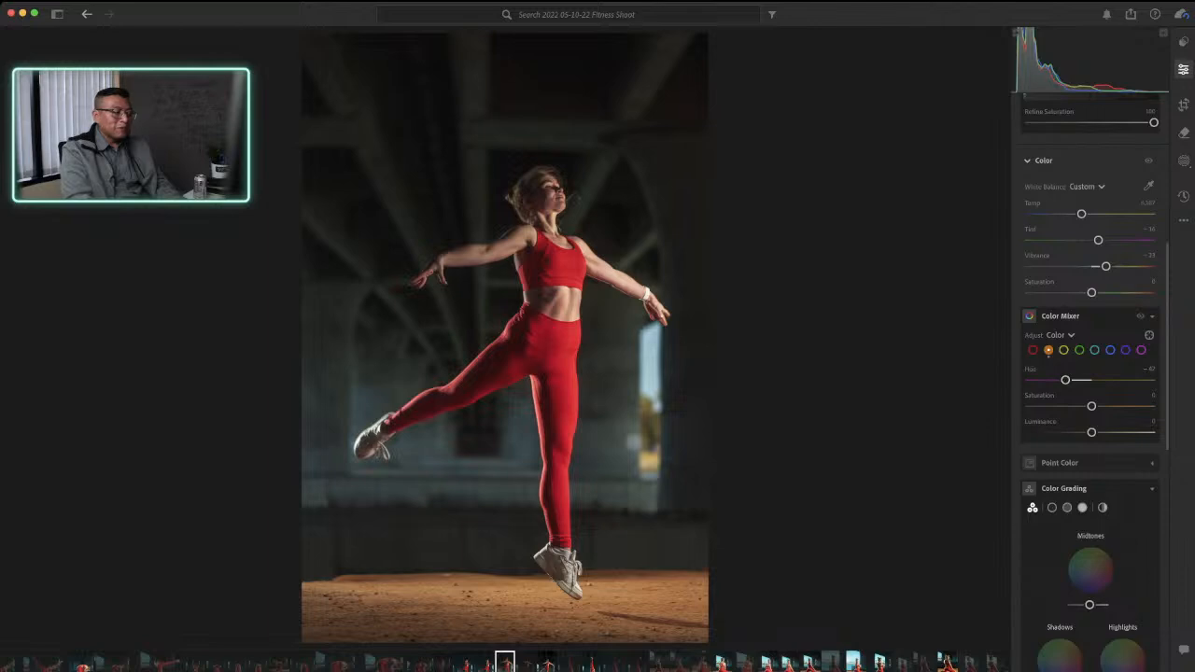
pyautogui.click(645, 353)
pyautogui.moveTo(644, 353); pyautogui.dragTo(910, 638)
pyautogui.moveTo(1066, 380); pyautogui.dragTo(1030, 380)
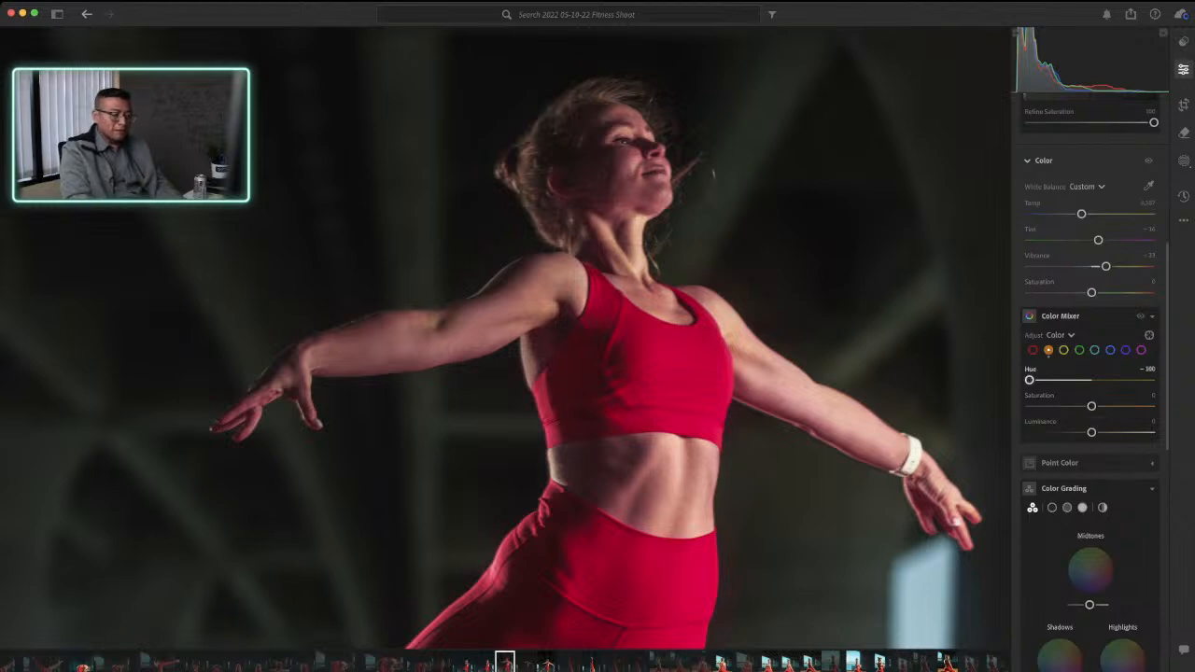
pyautogui.doubleClick(1030, 381)
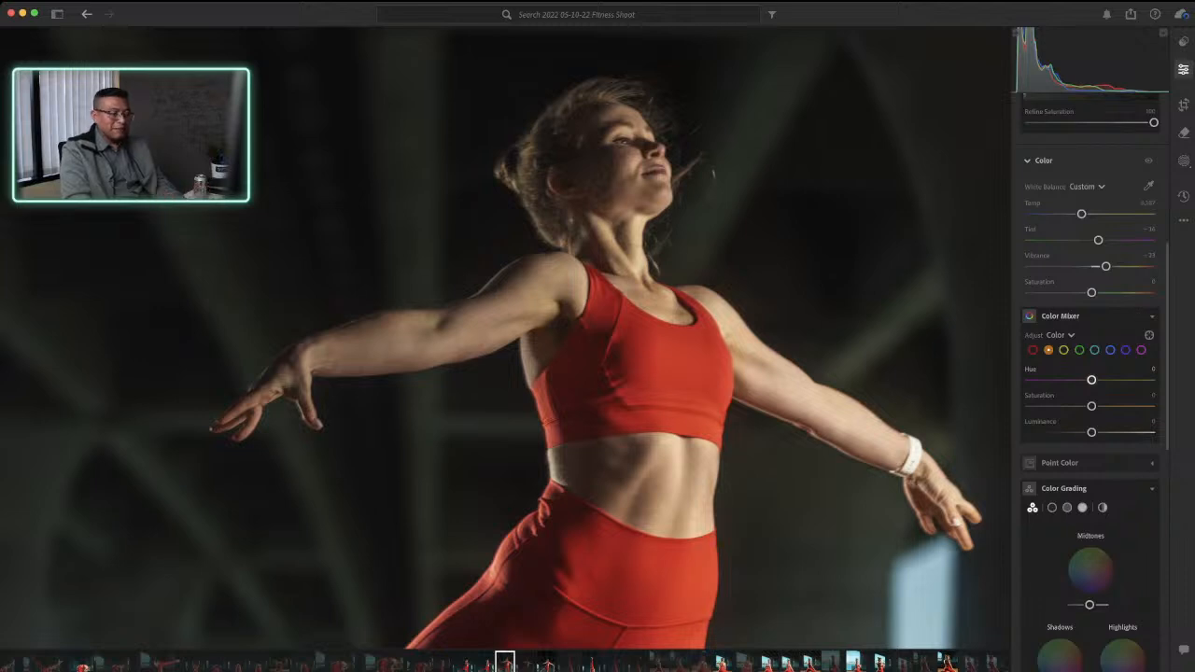
pyautogui.moveTo(1092, 380); pyautogui.dragTo(1155, 380)
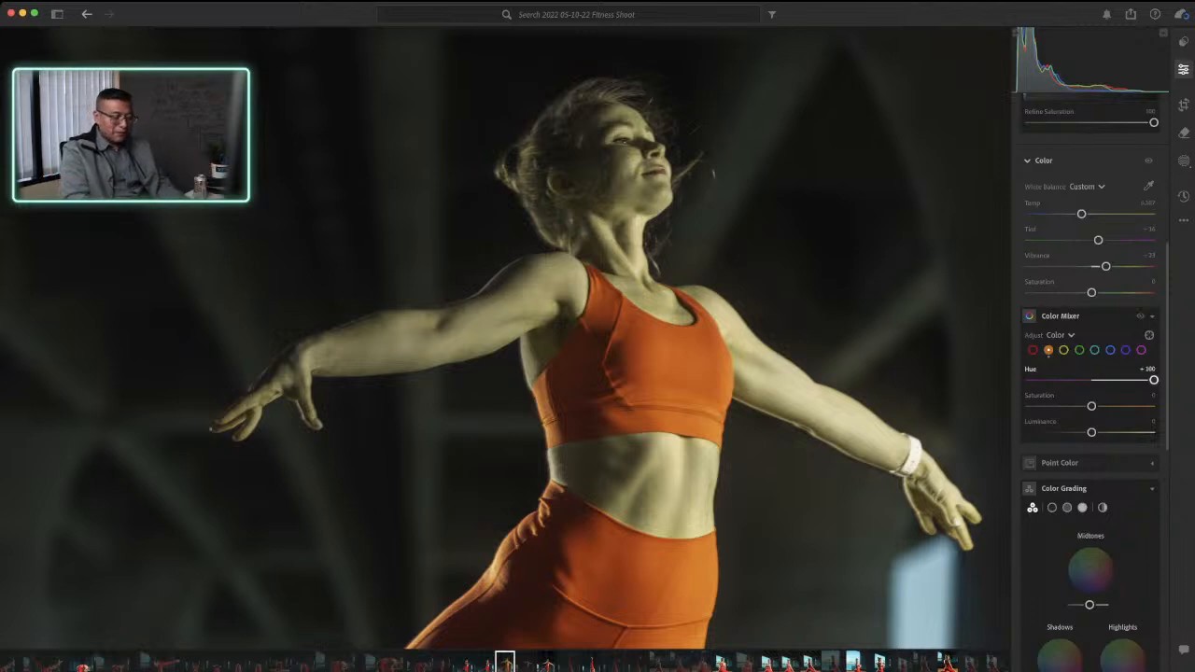
pyautogui.doubleClick(1154, 380)
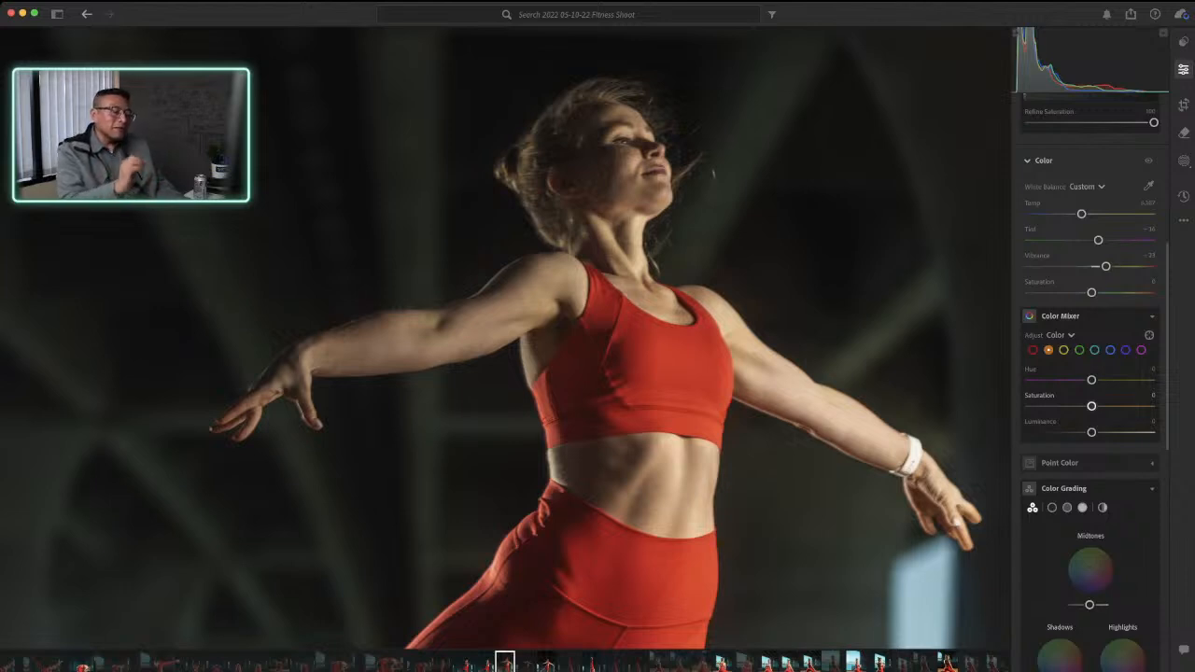
# Step: Try the orange saturation in the Color Mixer at -100 and at +100, and reset it to 0
pyautogui.moveTo(1092, 406); pyautogui.dragTo(1028, 406)
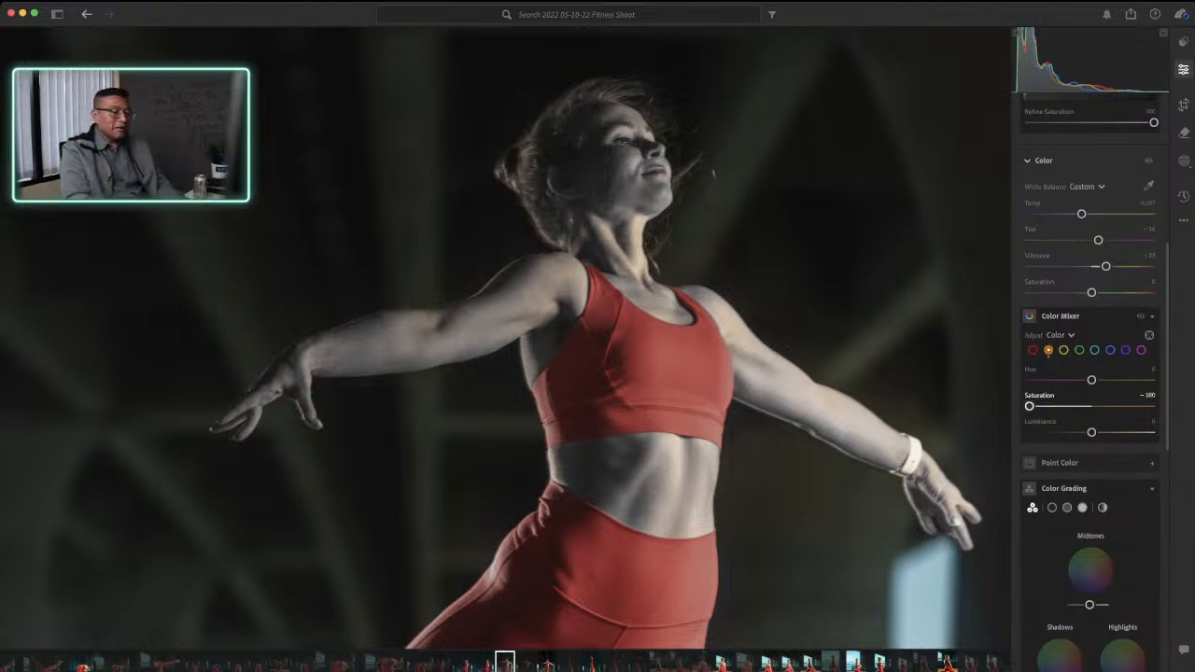
pyautogui.doubleClick(1029, 406)
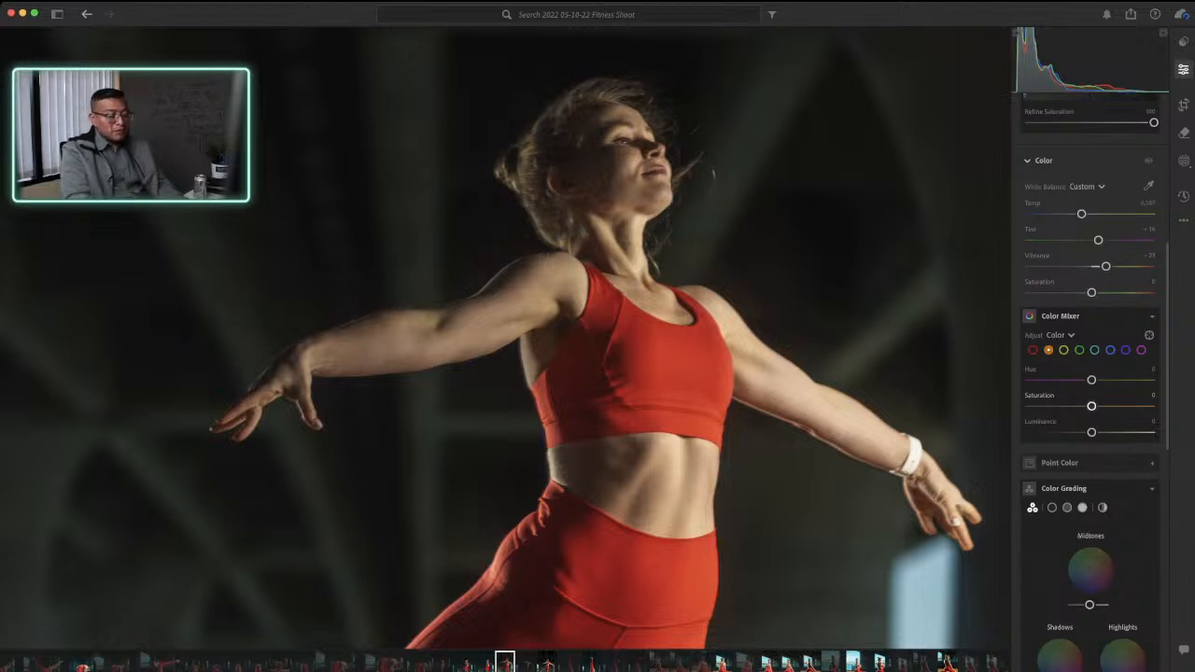
pyautogui.moveTo(1092, 407); pyautogui.dragTo(1154, 406)
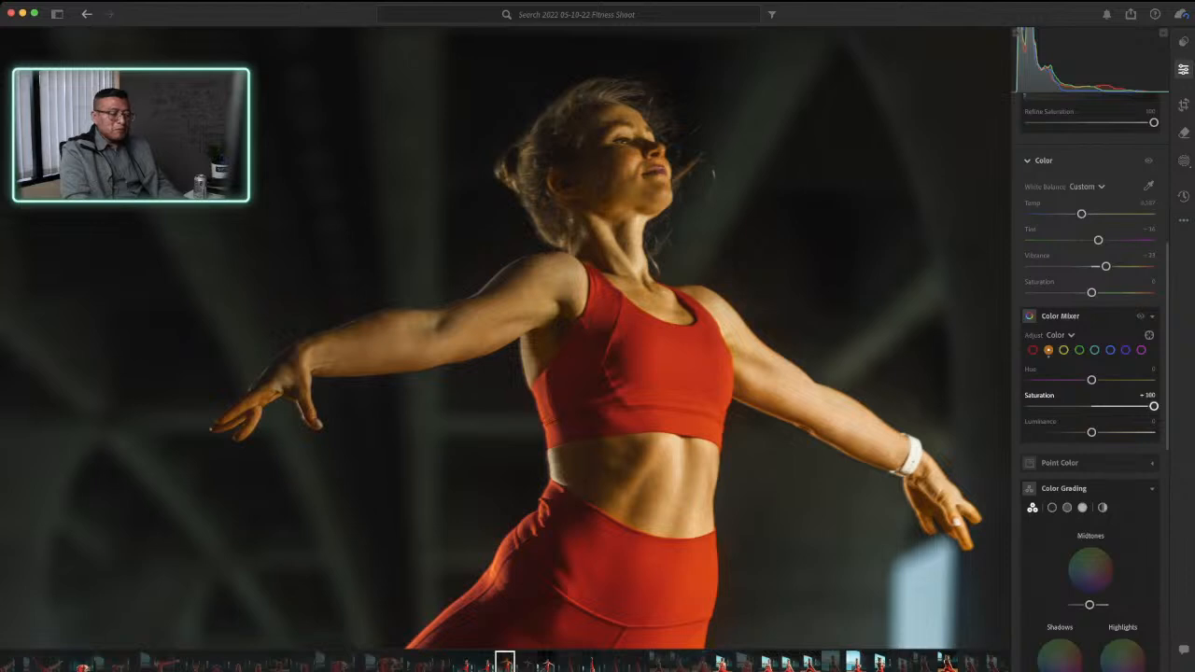
pyautogui.doubleClick(1155, 406)
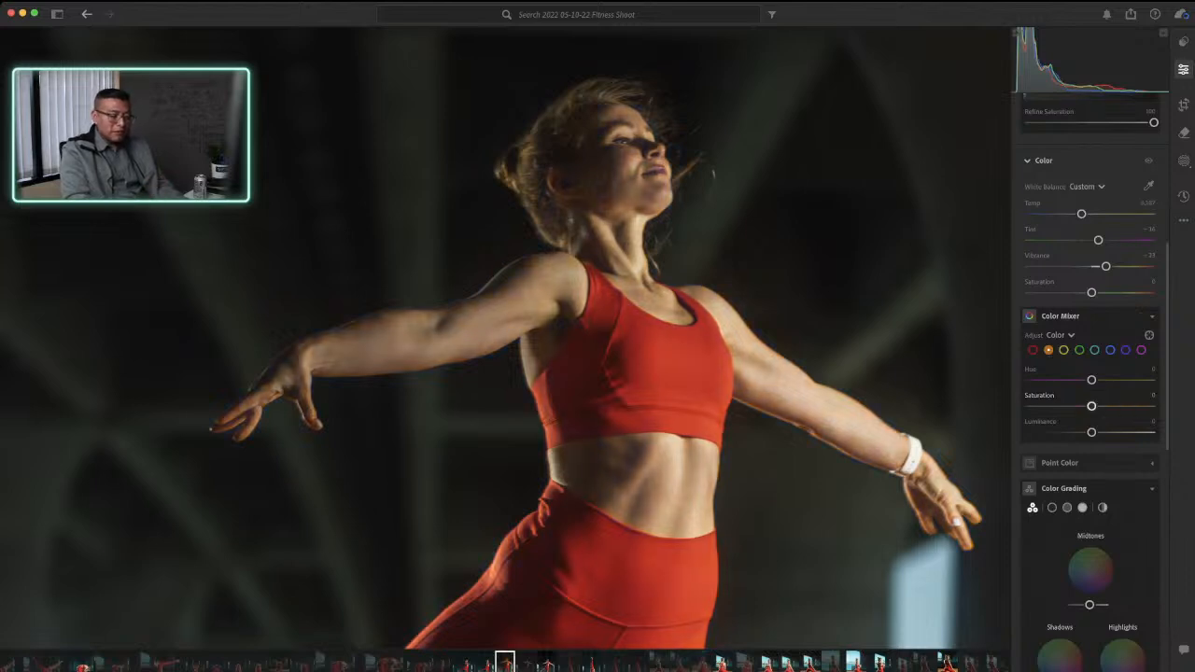
# Step: Try the orange saturation at +13 and +46 and a lighter and darker orange luminance, and reset both to 0
pyautogui.moveTo(1092, 406); pyautogui.dragTo(1100, 406)
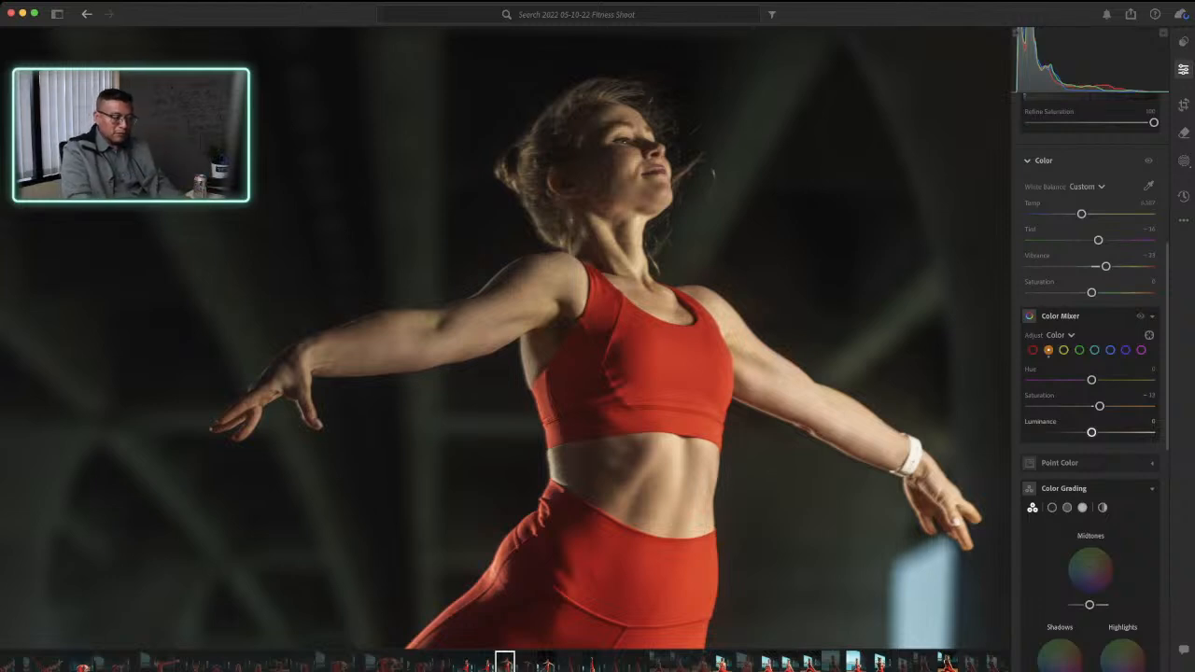
pyautogui.moveTo(1092, 432); pyautogui.dragTo(1122, 432)
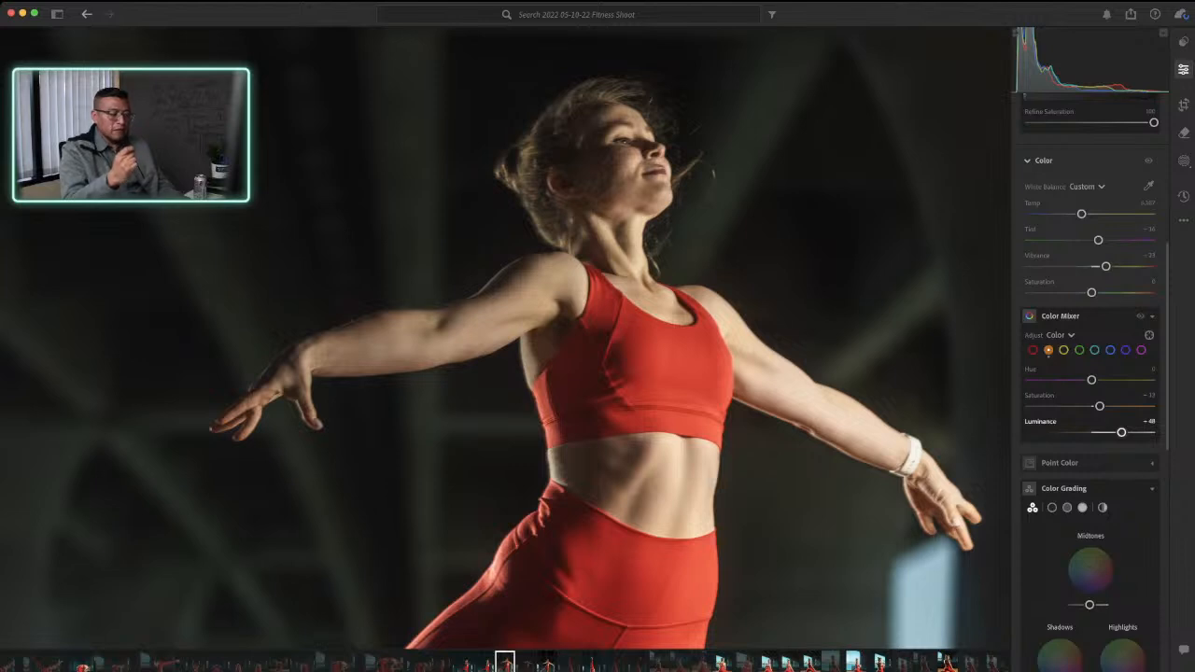
pyautogui.moveTo(1122, 432); pyautogui.dragTo(1062, 432)
pyautogui.doubleClick(1063, 433)
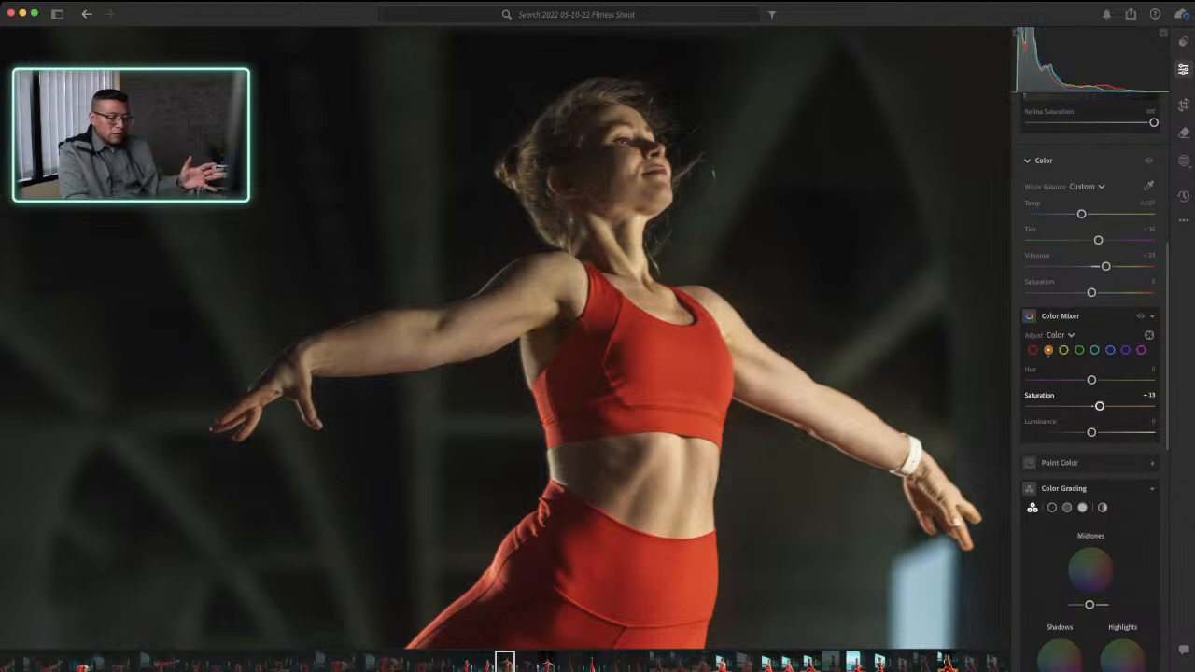
pyautogui.moveTo(1099, 407); pyautogui.dragTo(1117, 433)
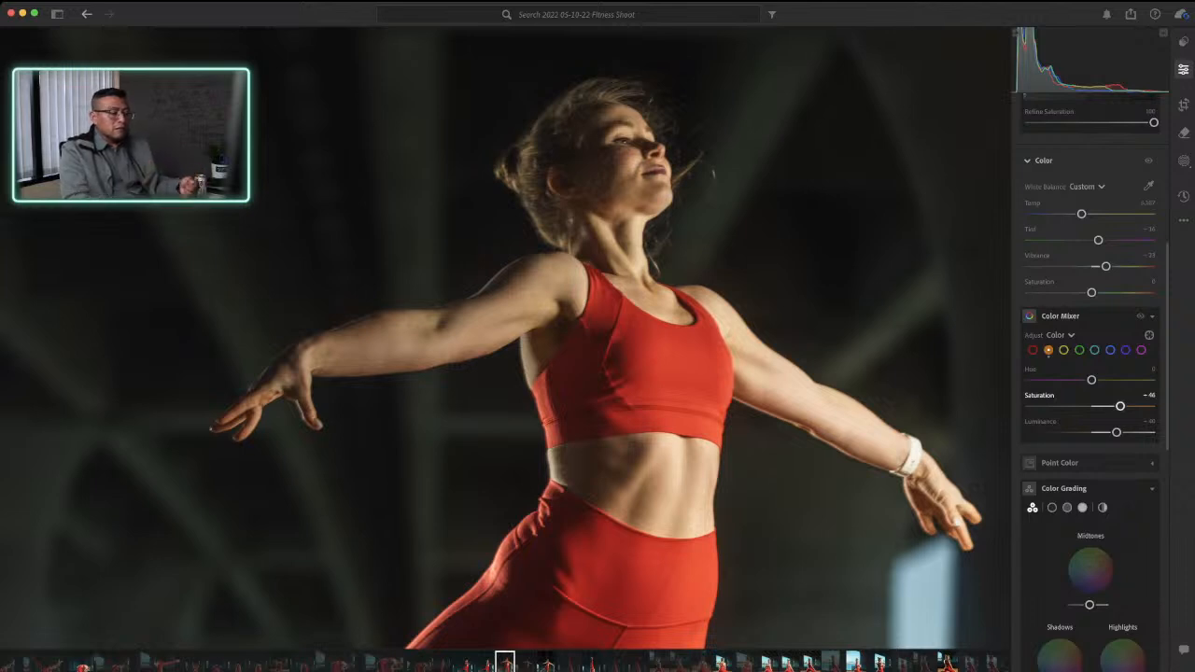
pyautogui.doubleClick(1120, 406)
pyautogui.doubleClick(1117, 432)
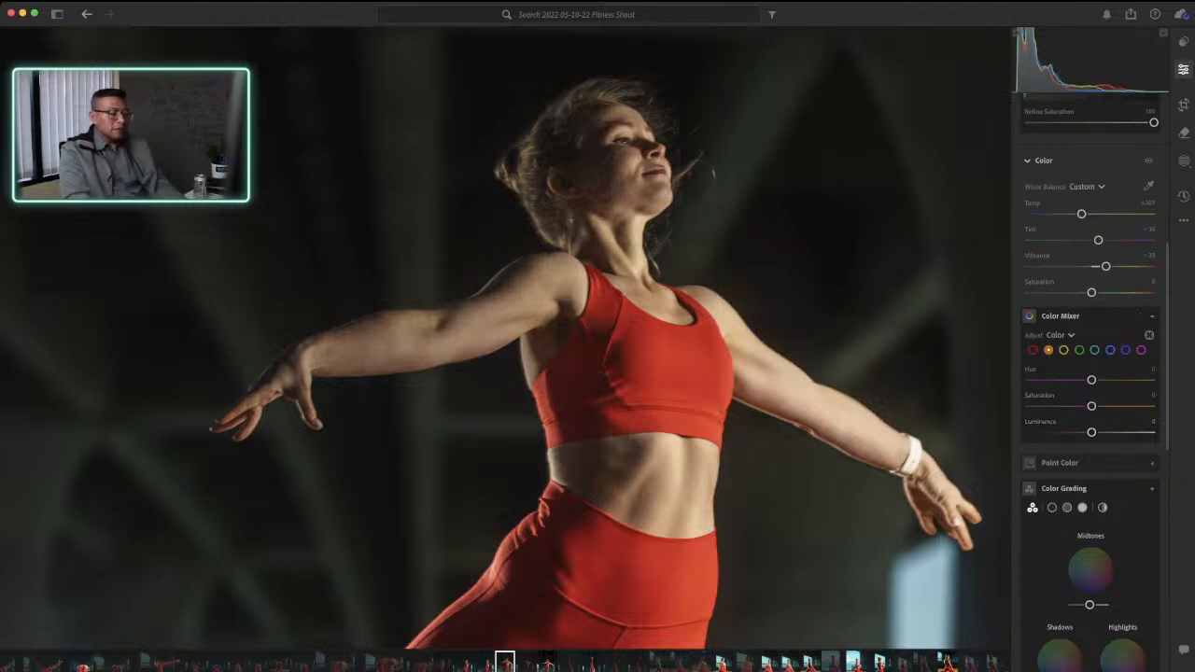
# Step: Try the red hue in the Color Mixer at -16 and at -100, and reset the red and orange hues to 0
pyautogui.moveTo(653, 420); pyautogui.dragTo(708, 376)
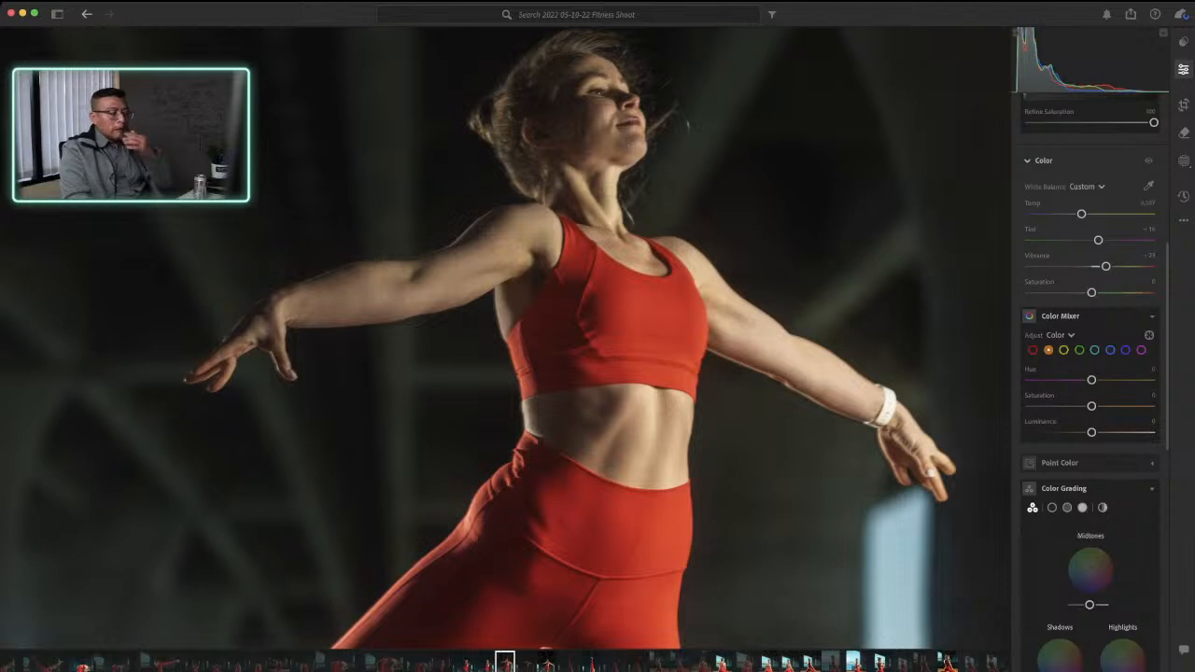
pyautogui.click(1033, 350)
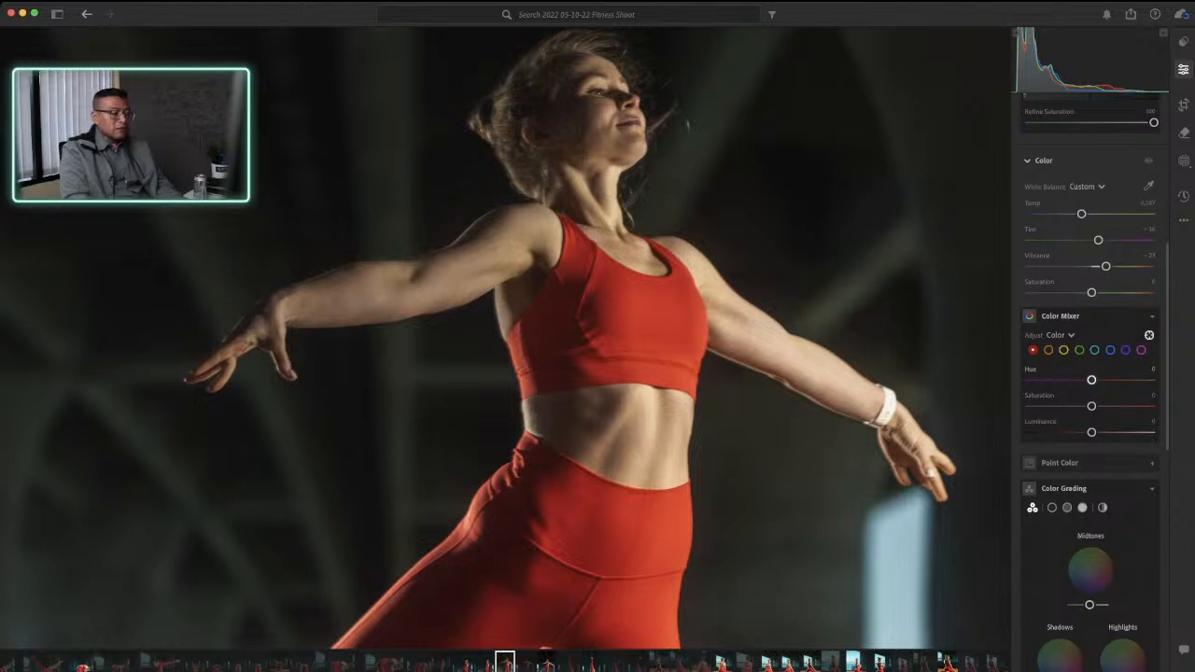
pyautogui.moveTo(1092, 380); pyautogui.dragTo(1083, 381)
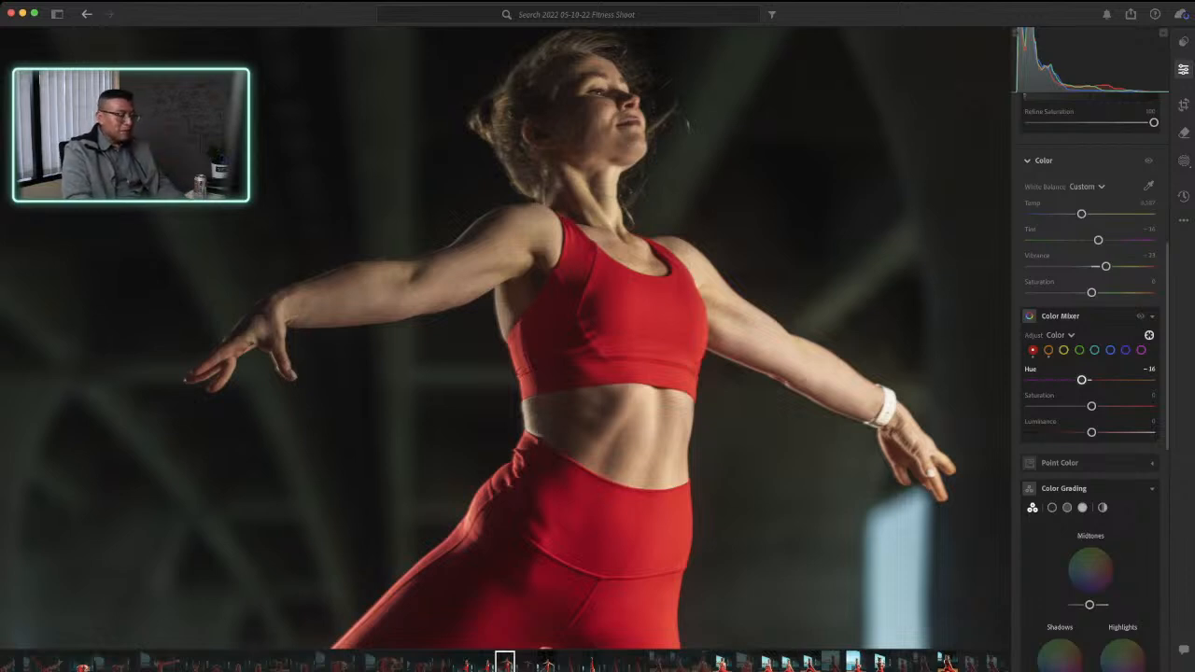
pyautogui.moveTo(1082, 380); pyautogui.dragTo(1029, 380)
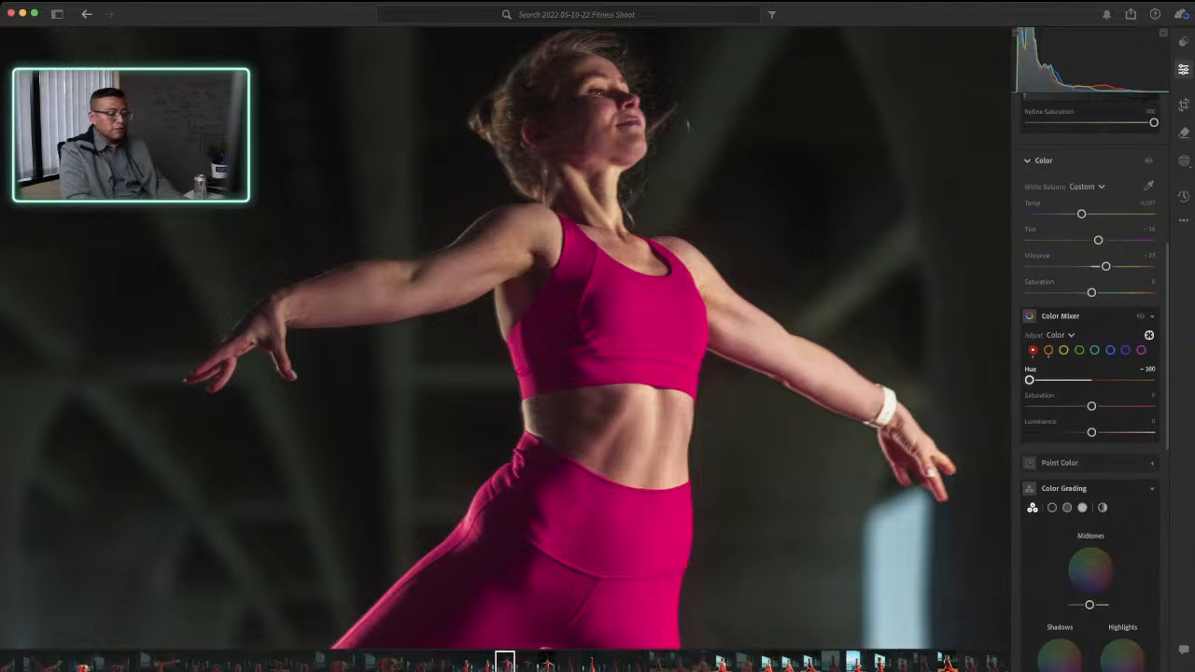
pyautogui.doubleClick(1029, 381)
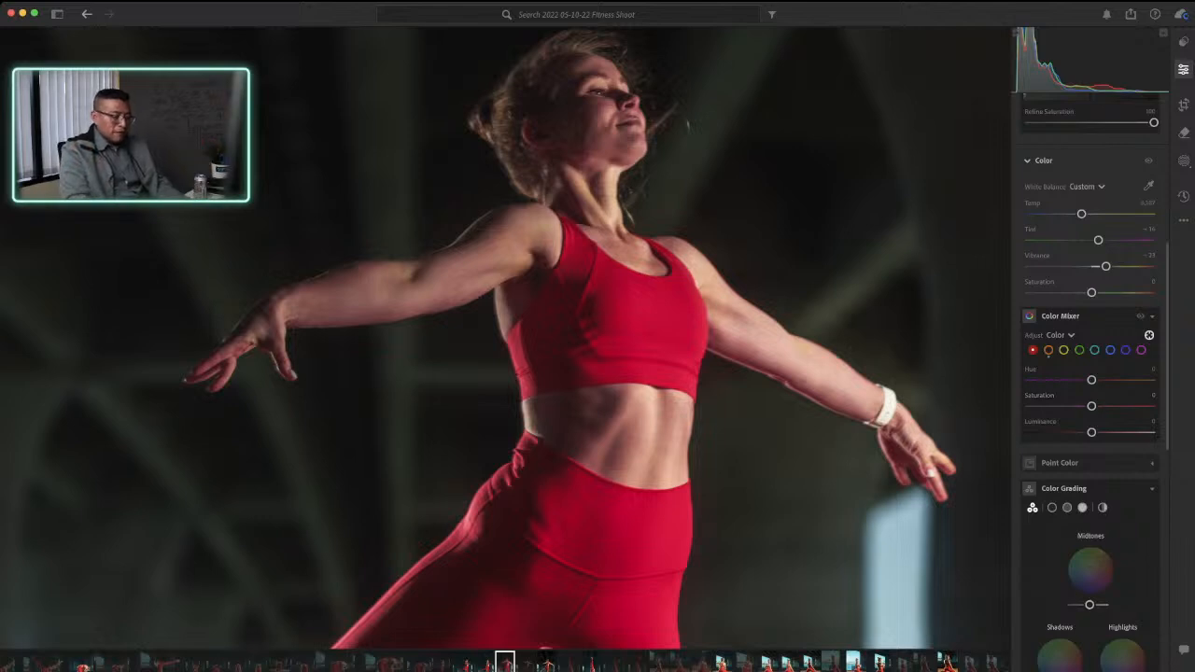
pyautogui.click(1049, 351)
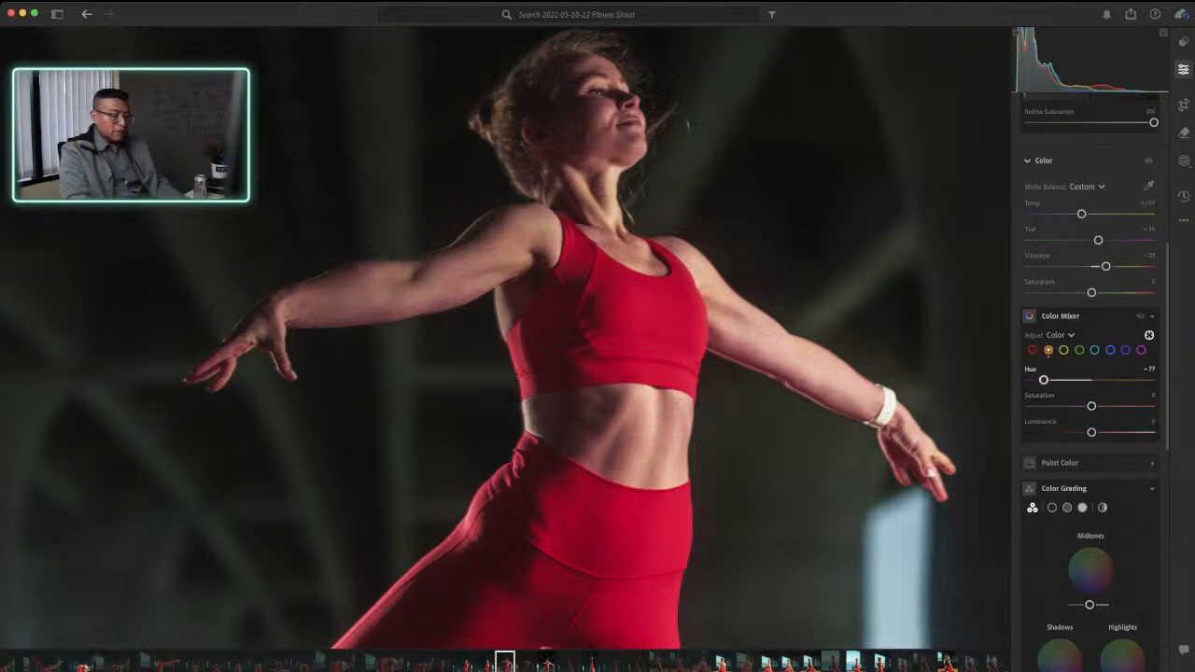
pyautogui.doubleClick(1044, 381)
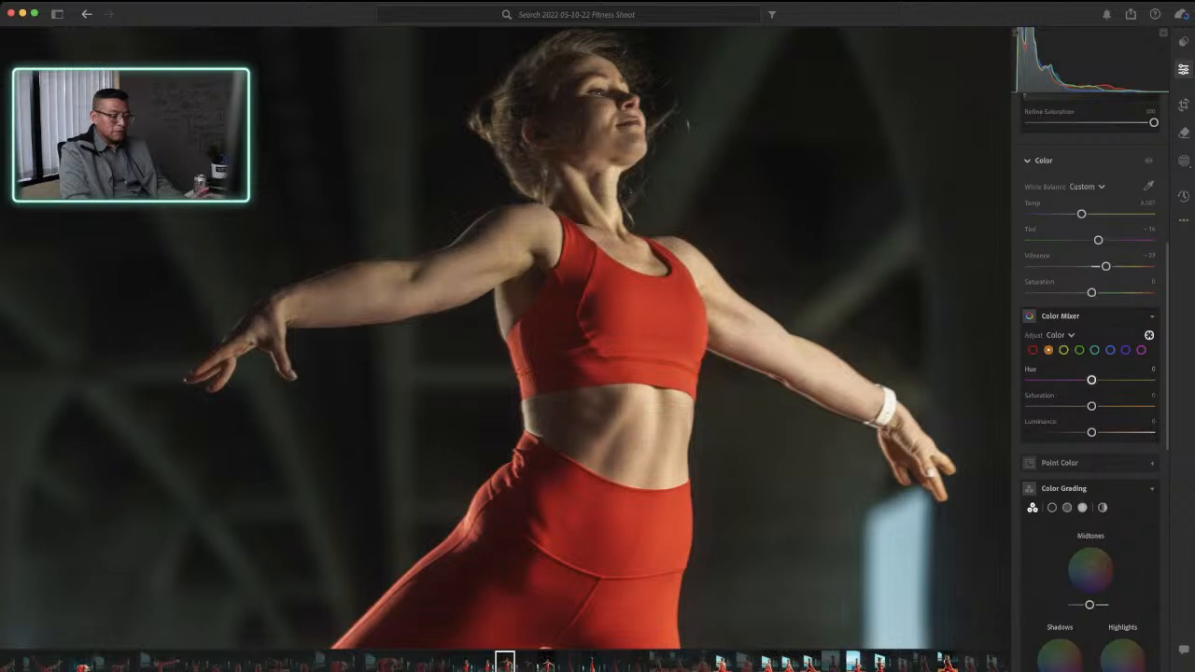
# Step: Set the red hue in the Color Mixer to about -21 and check the outfit colour in the whole photo
pyautogui.click(1033, 350)
pyautogui.moveTo(1091, 380); pyautogui.dragTo(1080, 380)
pyautogui.scroll(-8, 505, 338)
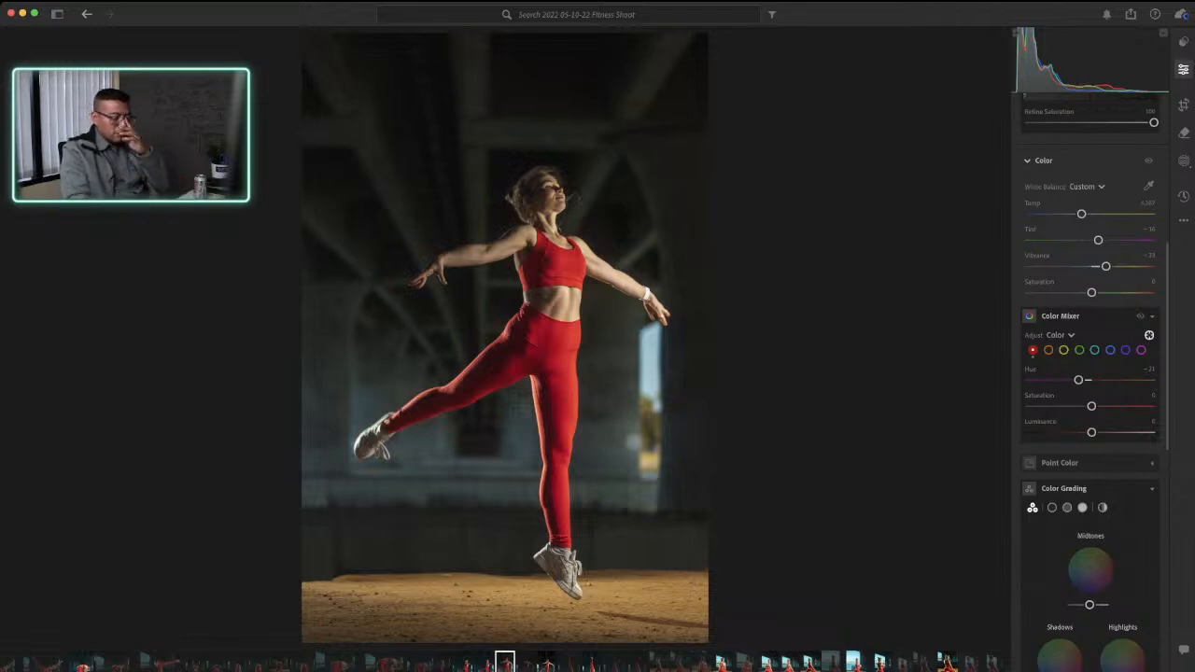
# Step: Try tinting the shadows blue at hue 228, saturation 20 and a stronger teal in Color Grading, and reset the shadow tint
pyautogui.scroll(-2, 1091, 387)
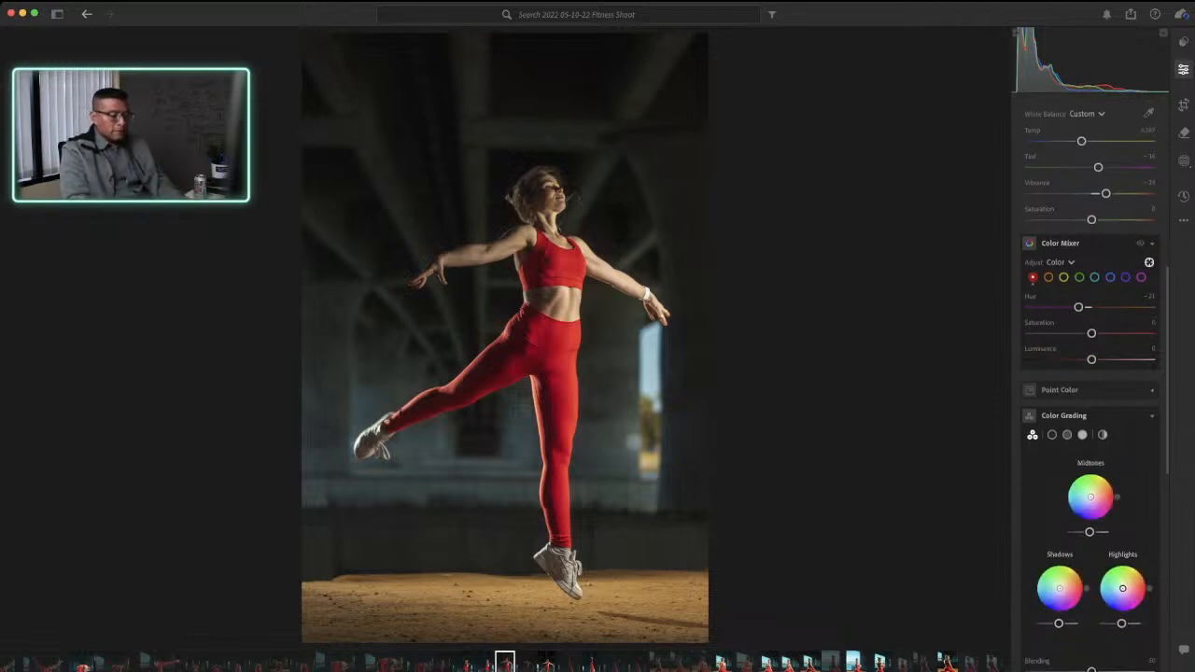
pyautogui.scroll(-1, 1091, 382)
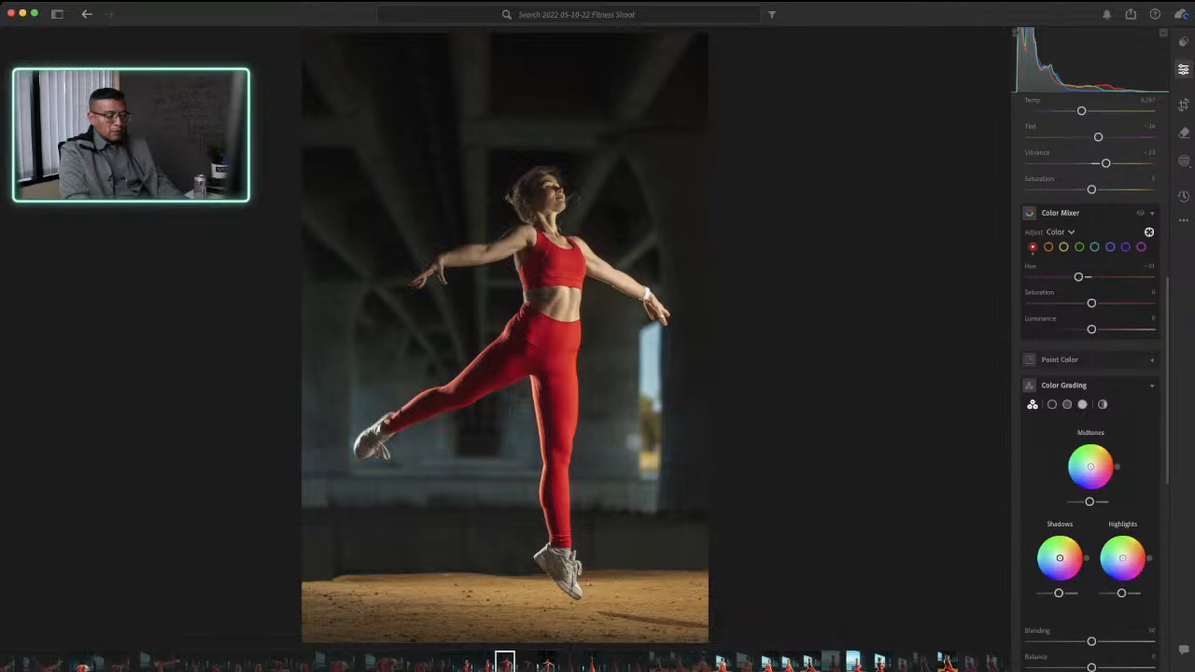
pyautogui.scroll(-2, 1091, 387)
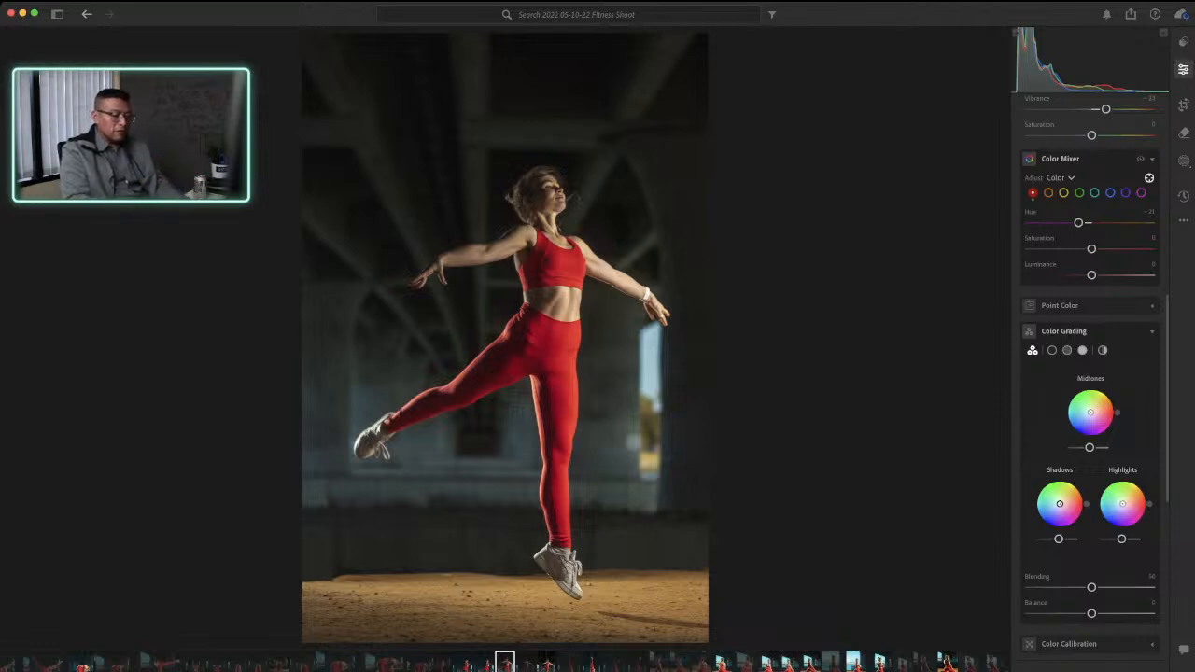
pyautogui.moveTo(1060, 504); pyautogui.dragTo(1057, 507)
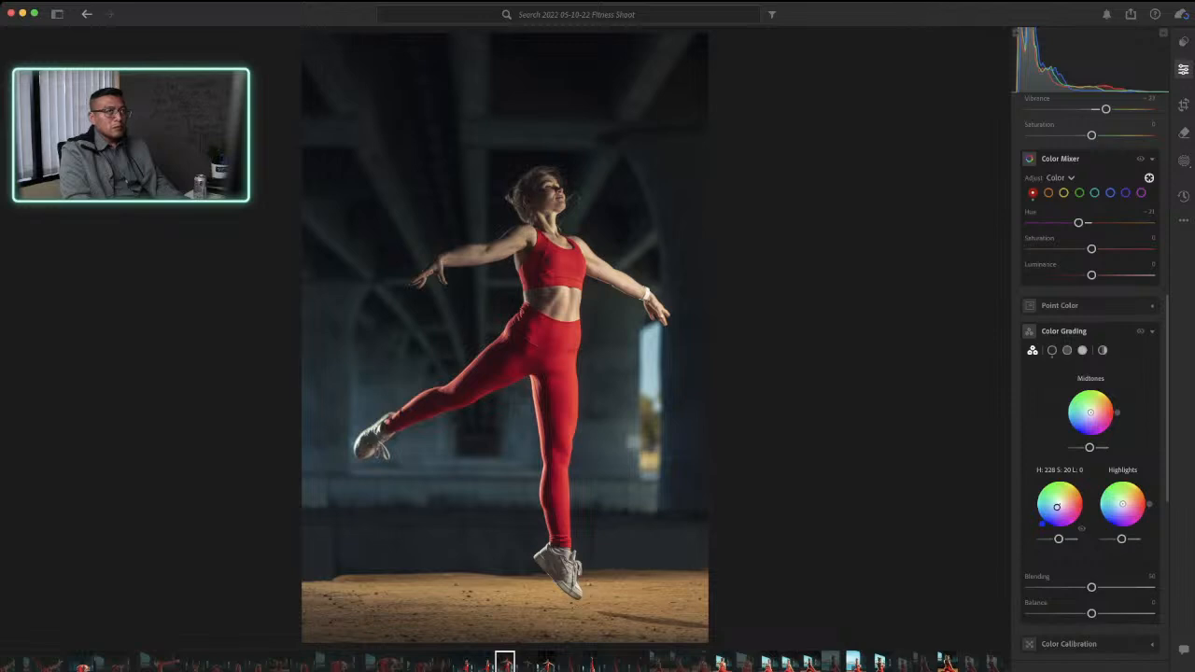
pyautogui.moveTo(1056, 507); pyautogui.dragTo(1047, 509)
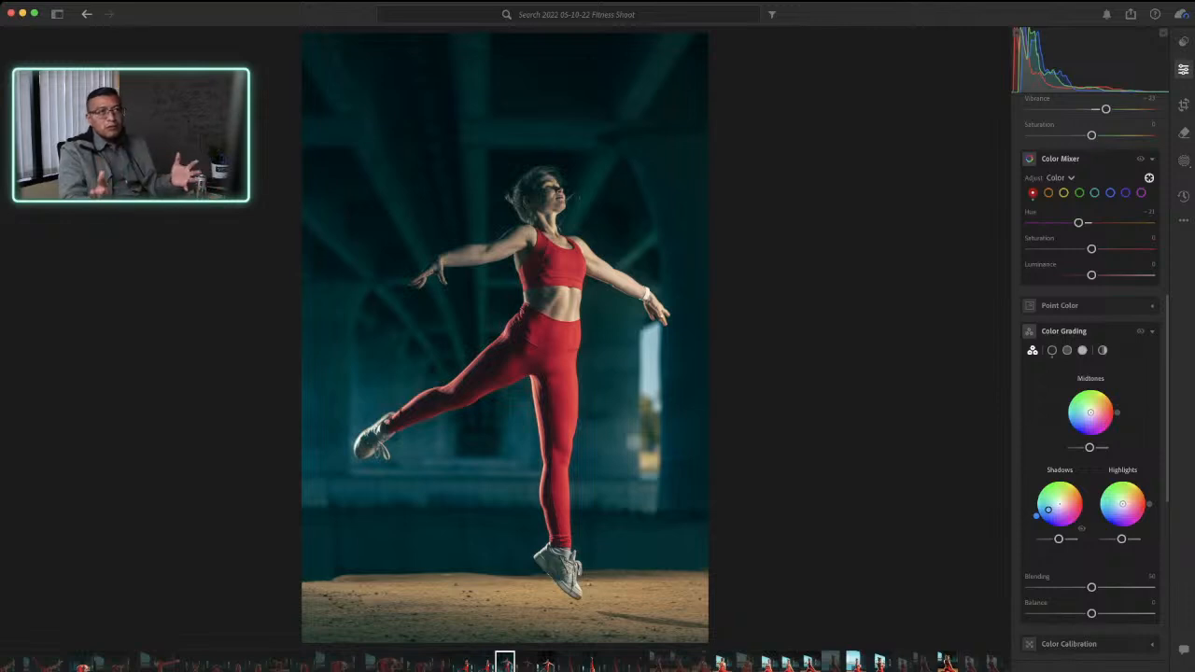
pyautogui.doubleClick(1049, 510)
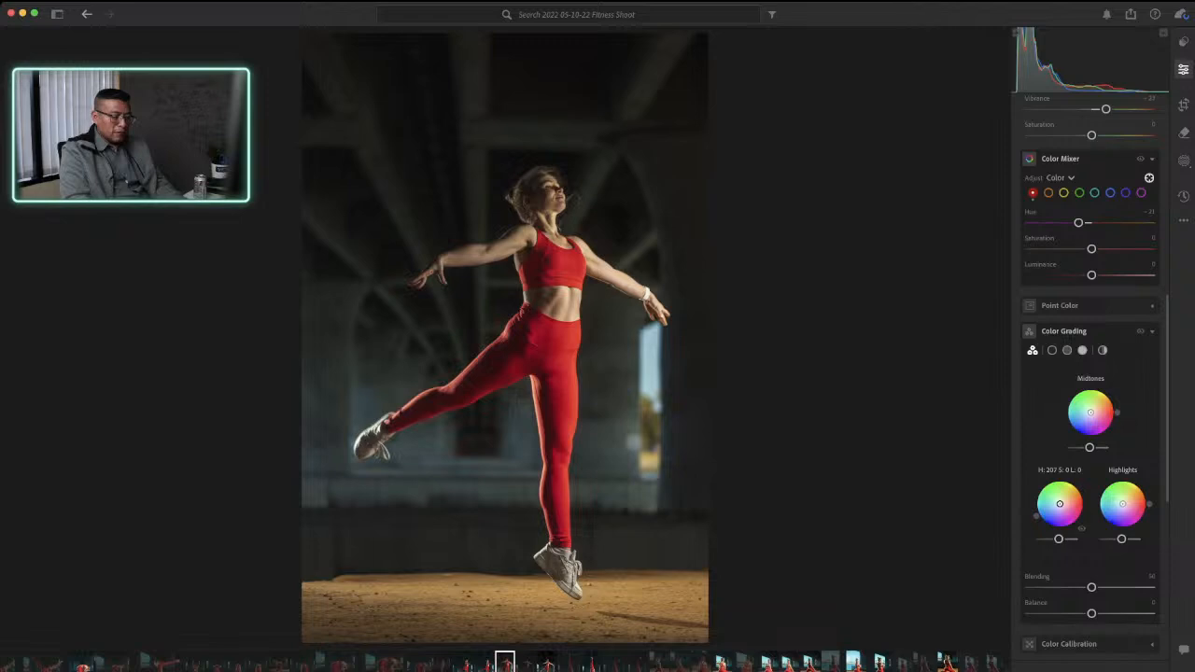
# Step: Grade the shadows slightly blue and both the highlights and the midtones slightly yellow
pyautogui.moveTo(1060, 504)
pyautogui.mouseDown()
pyautogui.moveTo(1053, 530)
pyautogui.moveTo(1058, 509)
pyautogui.mouseUp()
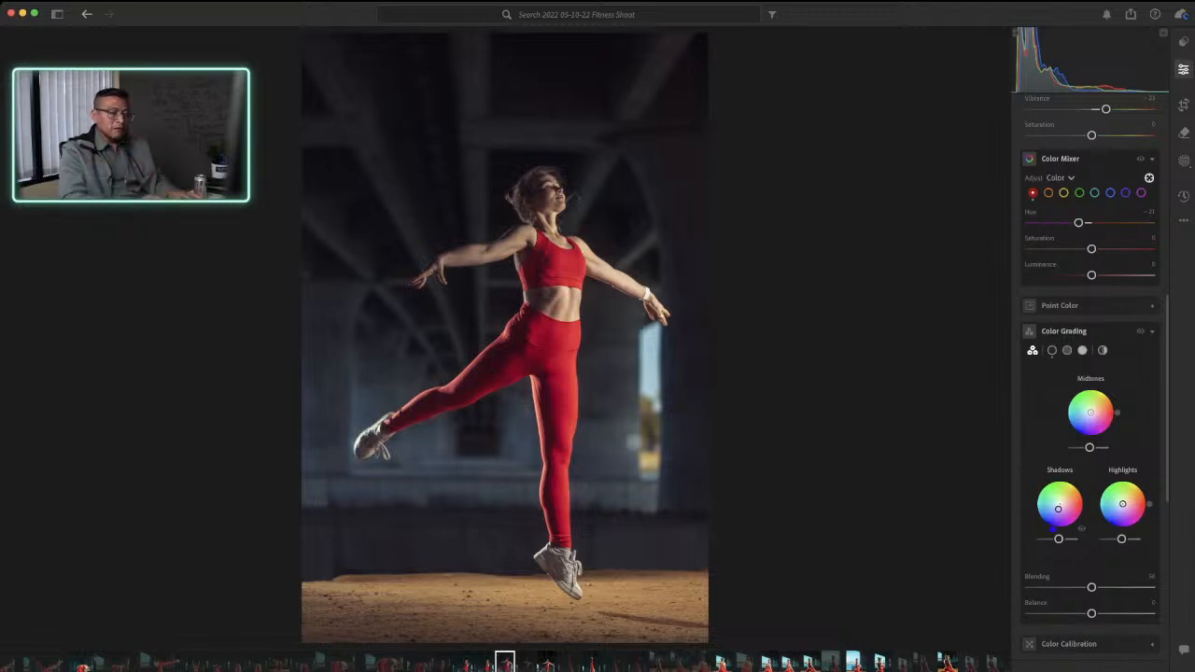
pyautogui.moveTo(1123, 504); pyautogui.dragTo(1126, 498)
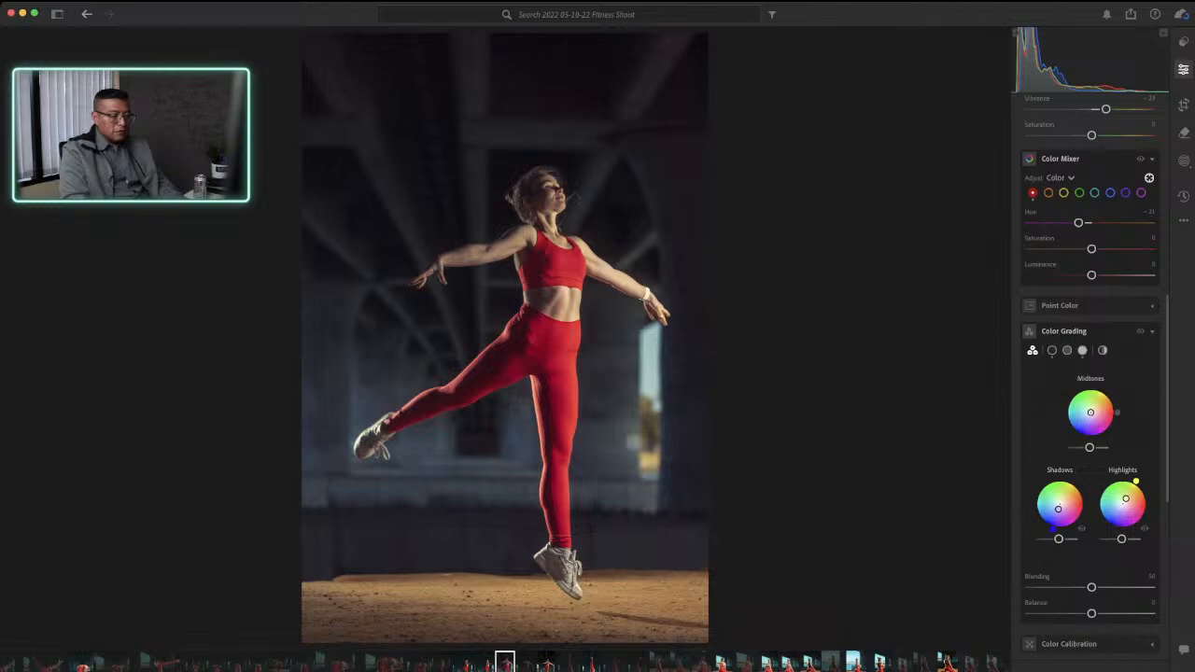
pyautogui.moveTo(1091, 413); pyautogui.dragTo(1091, 410)
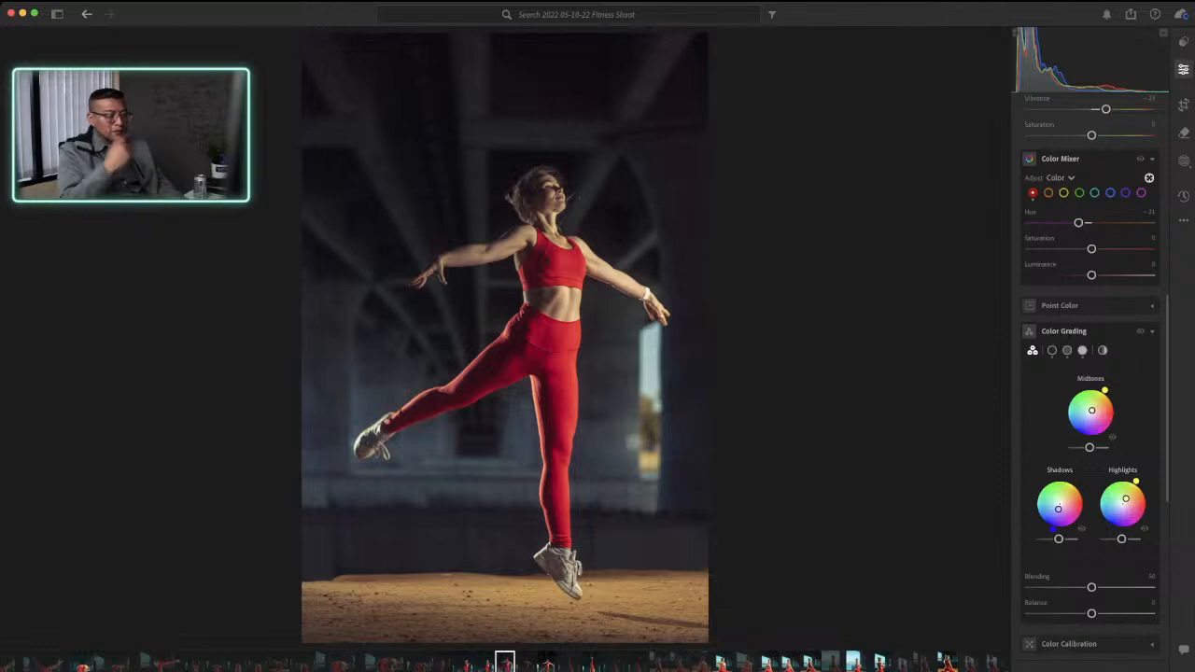
# Step: Compare the woman's skin up close with the colour grading off and on, and check the graded photo as a whole
pyautogui.scroll(5, 571, 279)
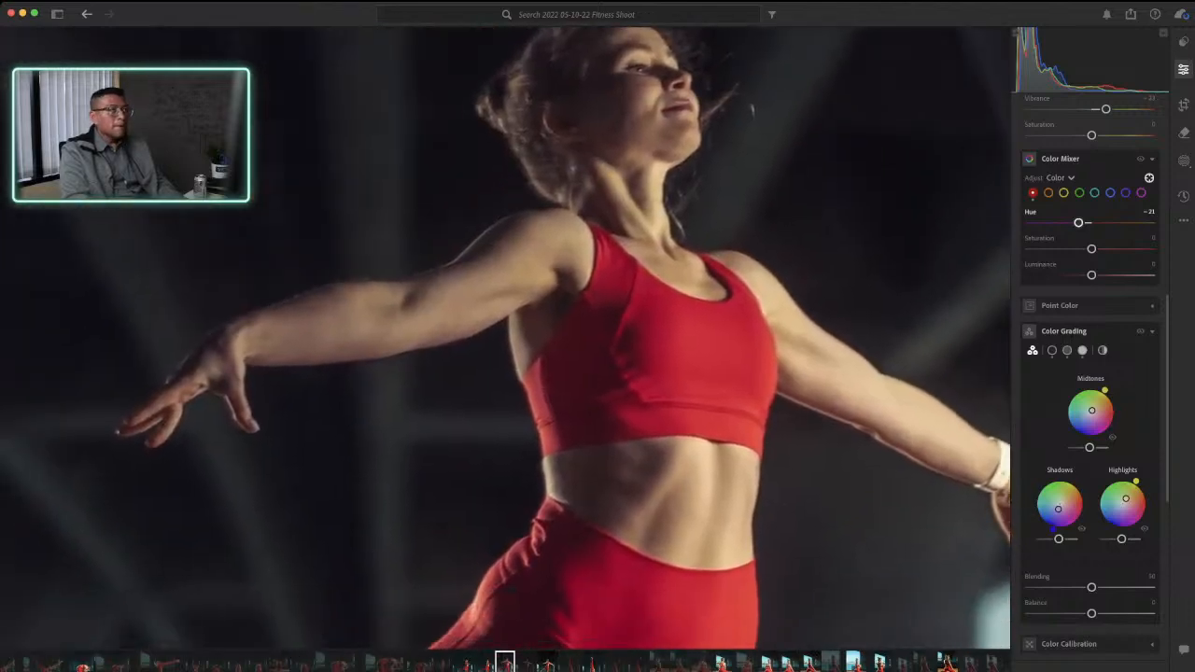
pyautogui.moveTo(571, 280); pyautogui.dragTo(491, 343)
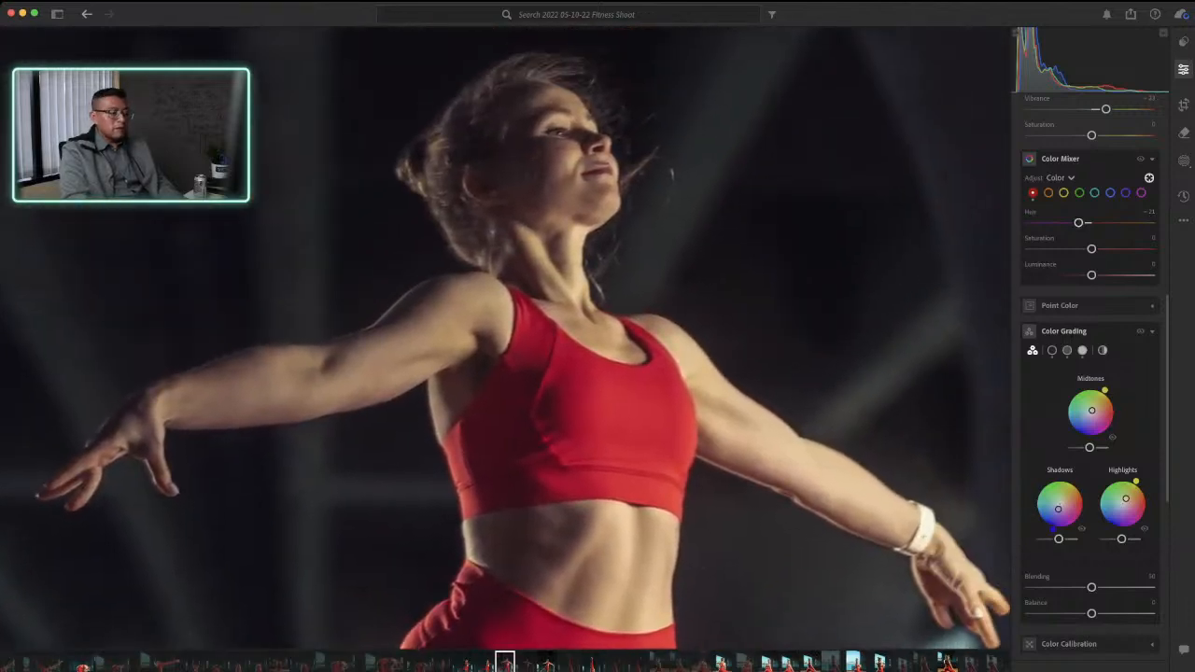
pyautogui.click(1140, 332)
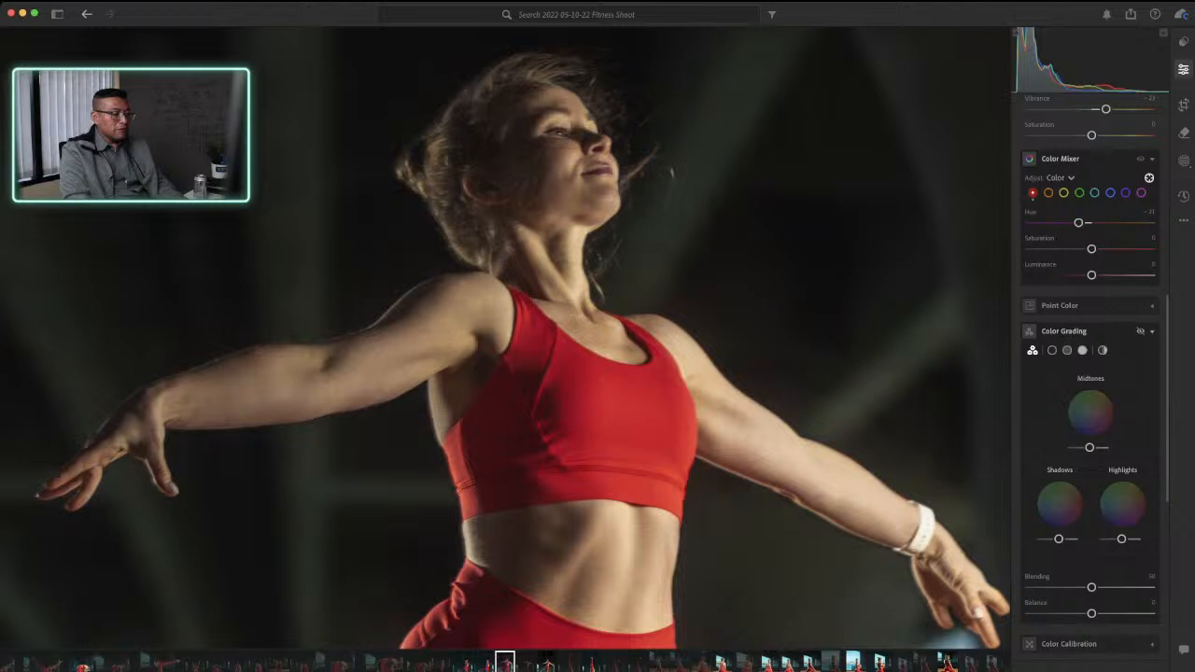
pyautogui.click(1140, 331)
pyautogui.click(1141, 331)
pyautogui.click(1140, 331)
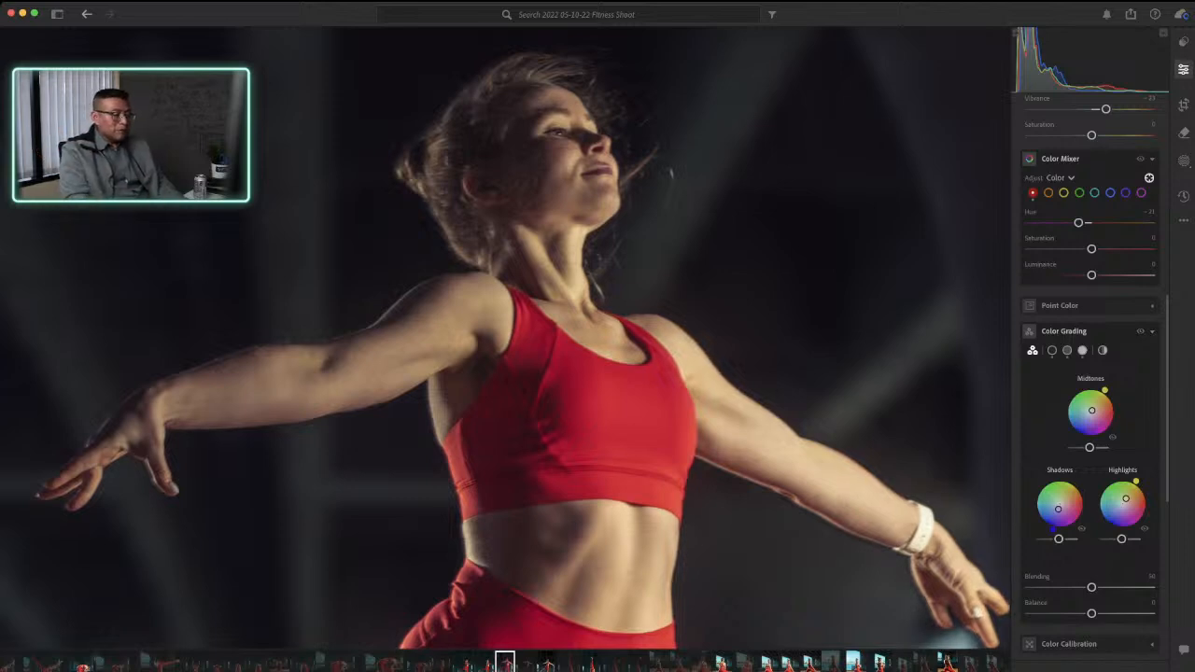
pyautogui.press('super+minus')
pyautogui.press('super+minus')
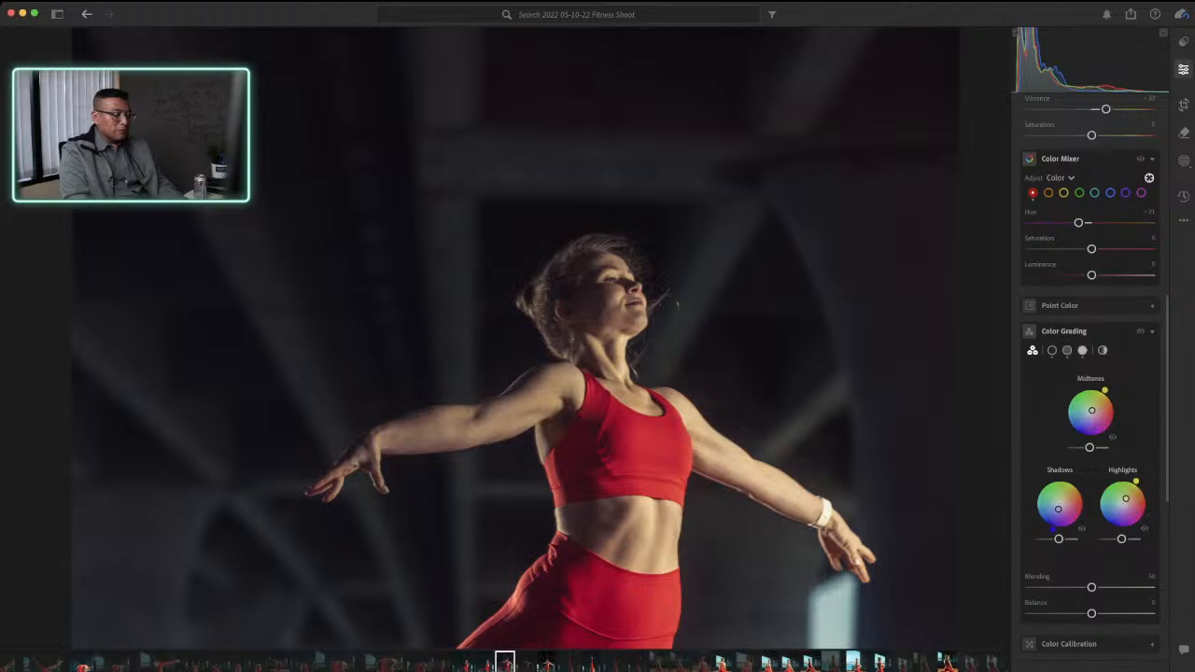
pyautogui.press('super+minus')
pyautogui.press('super+minus')
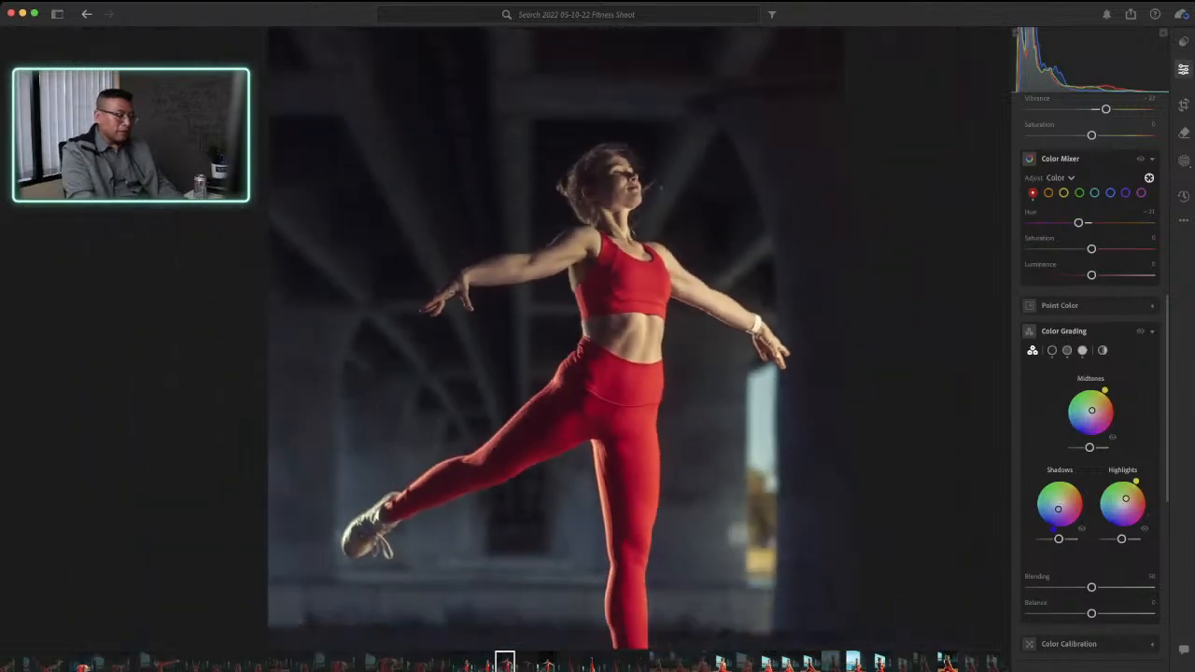
pyautogui.press('super+minus')
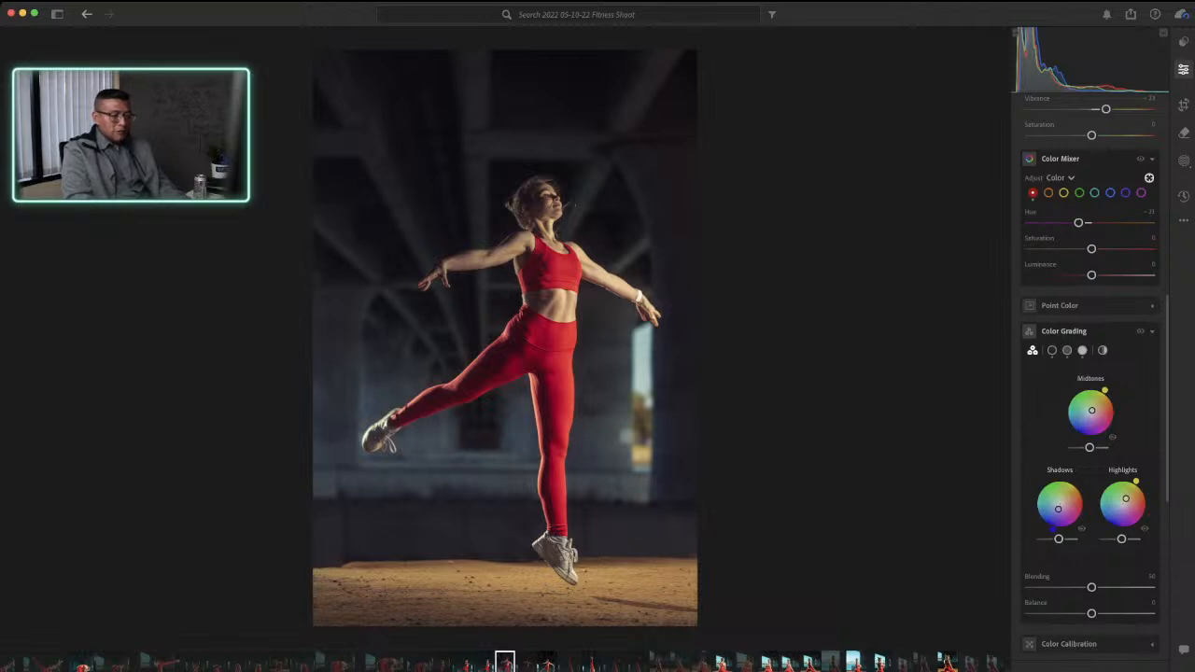
pyautogui.click(1131, 14)
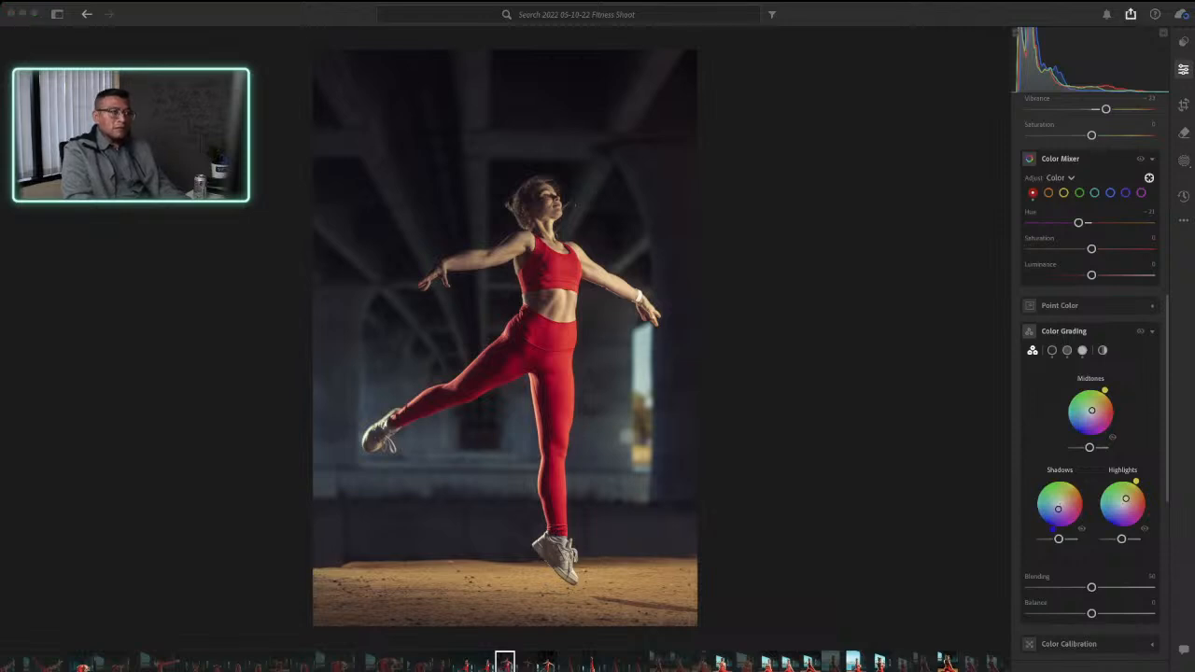
pyautogui.press('Escape')
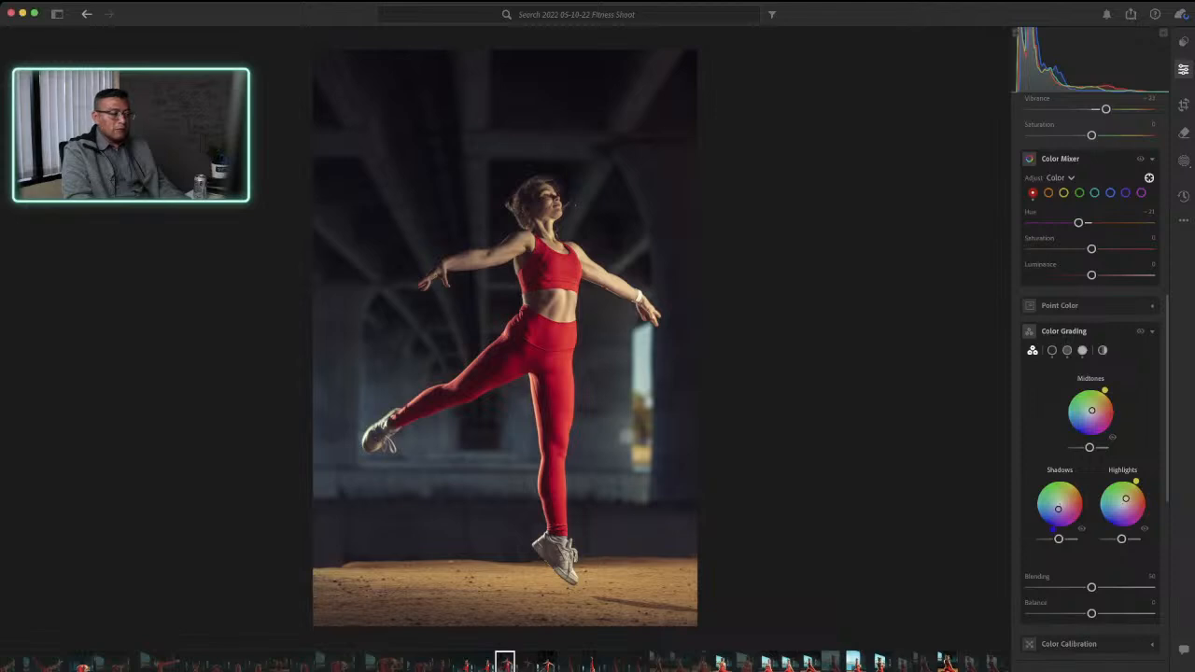